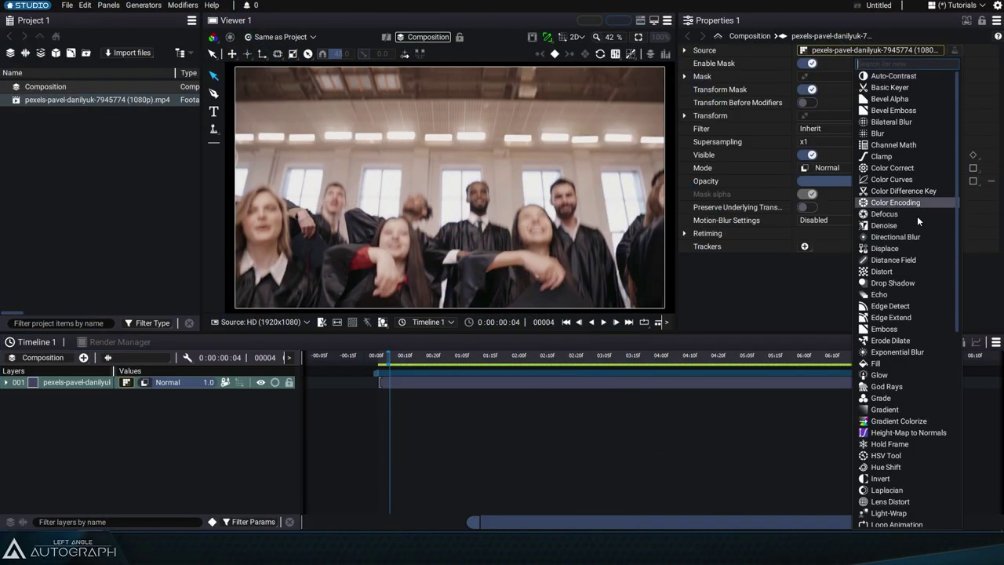
# Add a Loop Animation modifier to the footage layer, comparing playback disabled versus enabled, and leave it on.
pyautogui.scroll(-5, 925, 436)
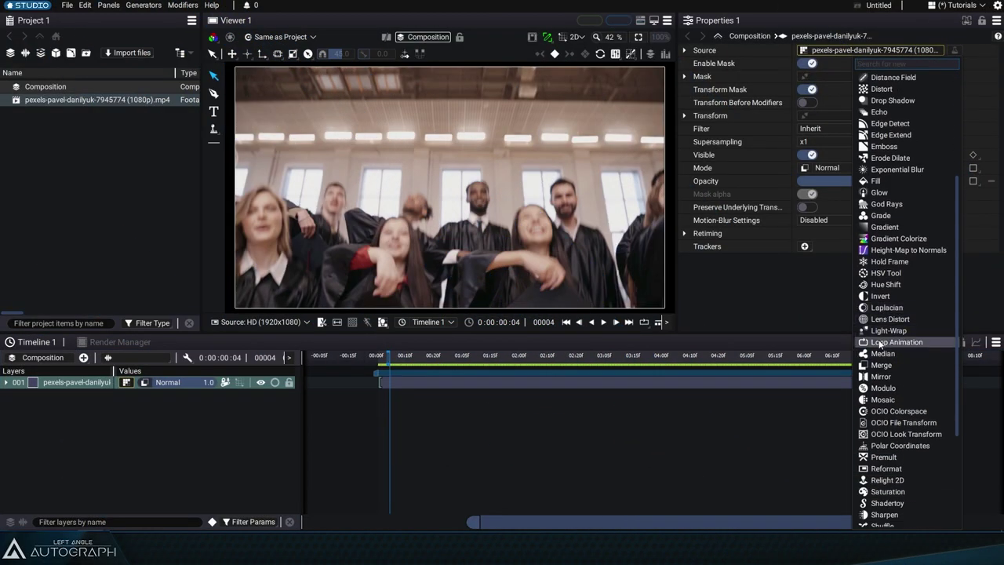
pyautogui.click(896, 341)
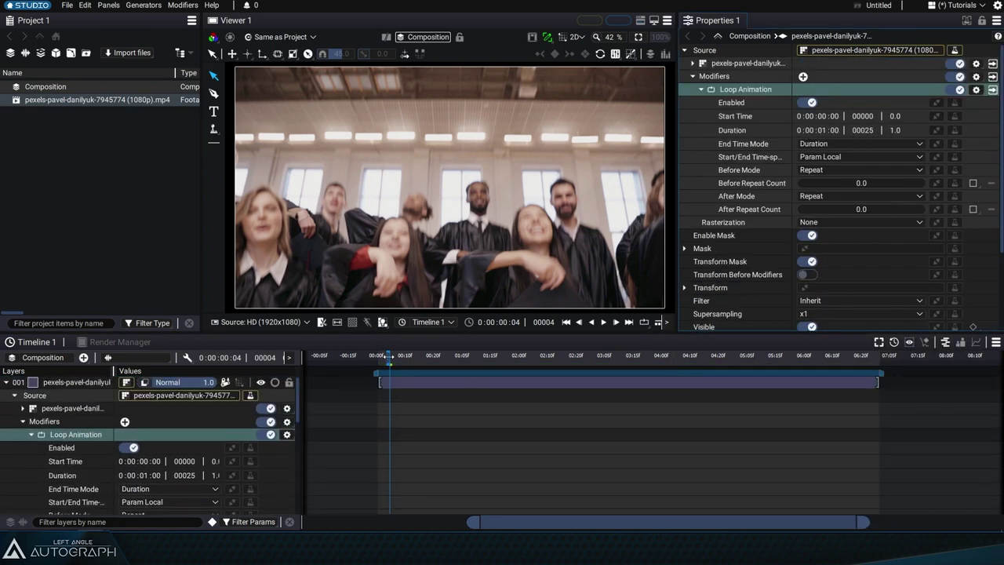
pyautogui.click(955, 89)
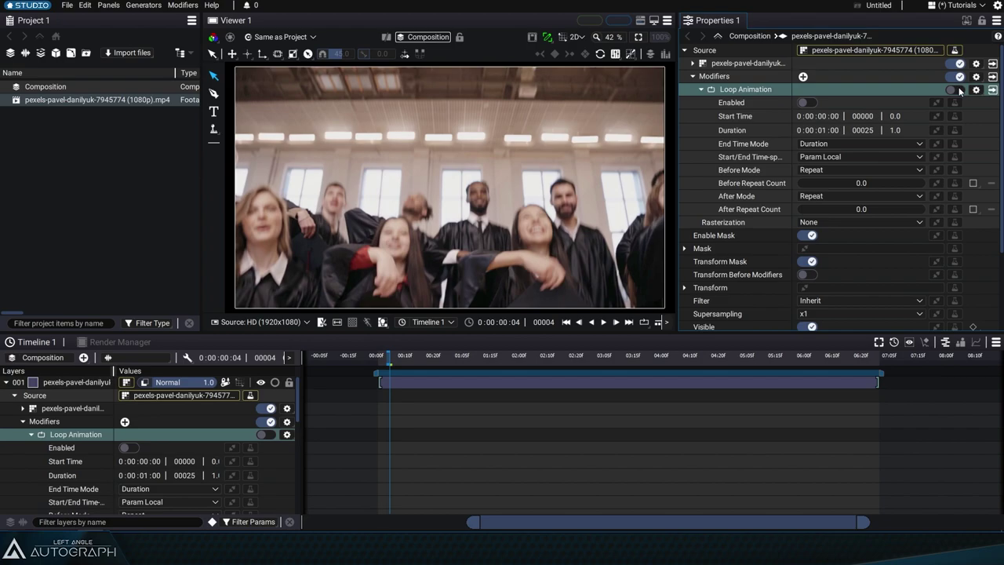
pyautogui.moveTo(384, 358); pyautogui.dragTo(668, 361)
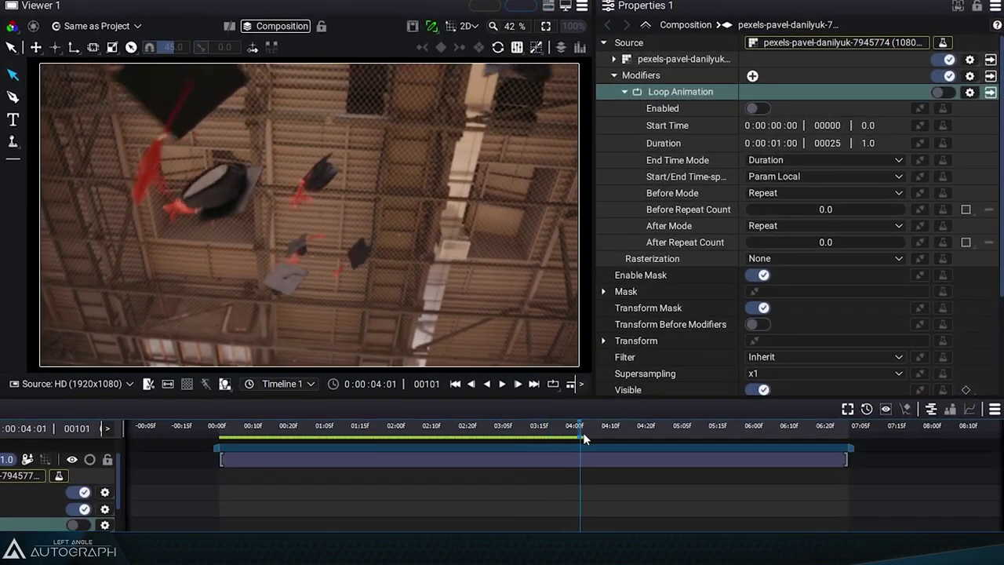
pyautogui.moveTo(583, 432); pyautogui.dragTo(448, 438)
pyautogui.click(951, 93)
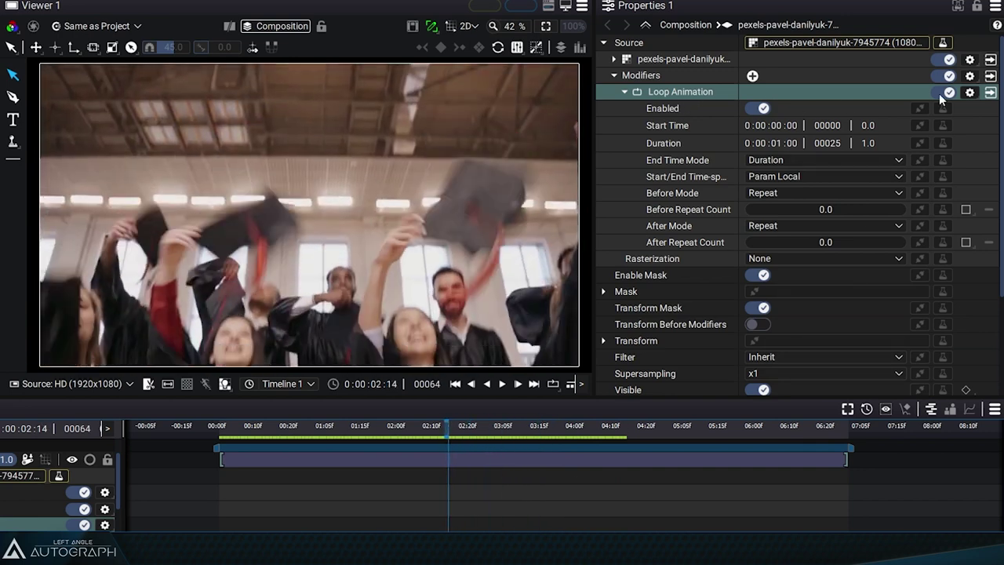
# Show only the Loop Animation parameters and preview the looped footage up to frame 21.
pyautogui.click(990, 92)
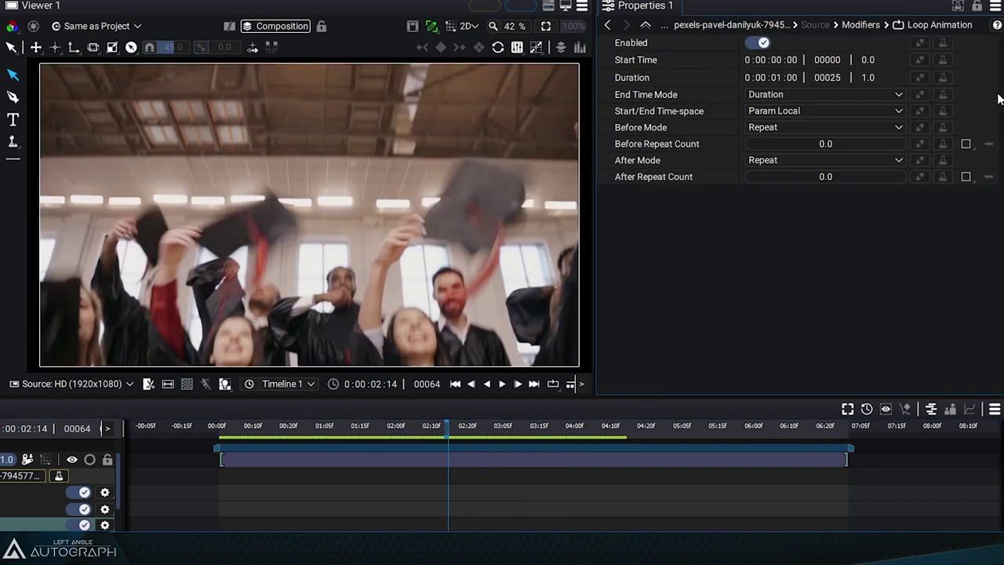
pyautogui.click(642, 61)
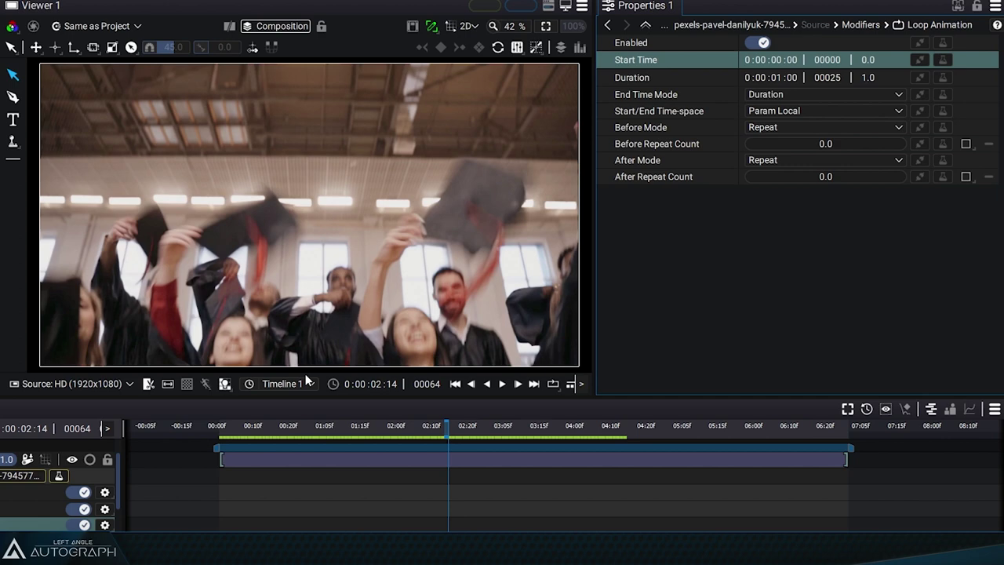
pyautogui.moveTo(227, 426); pyautogui.dragTo(269, 428)
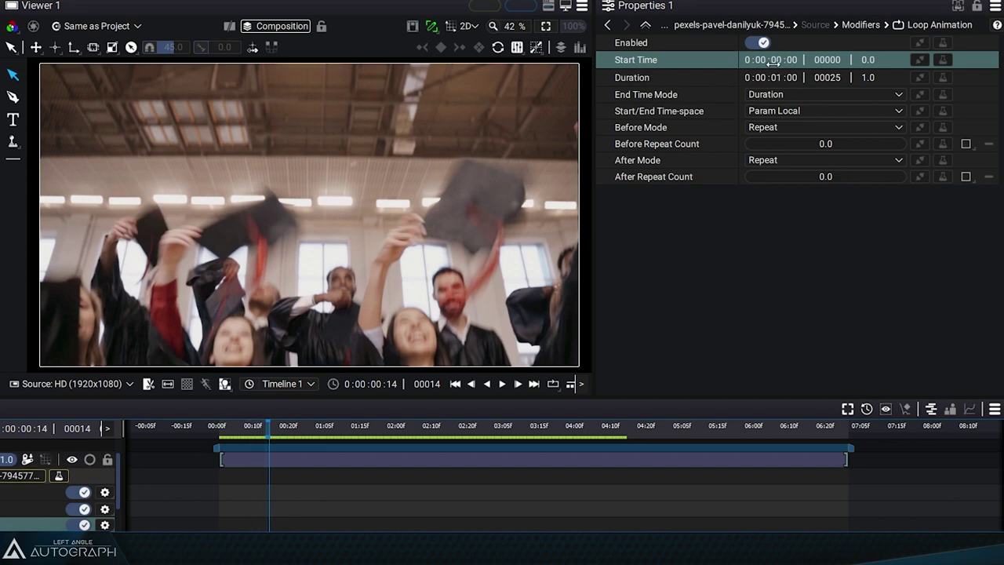
pyautogui.click(217, 427)
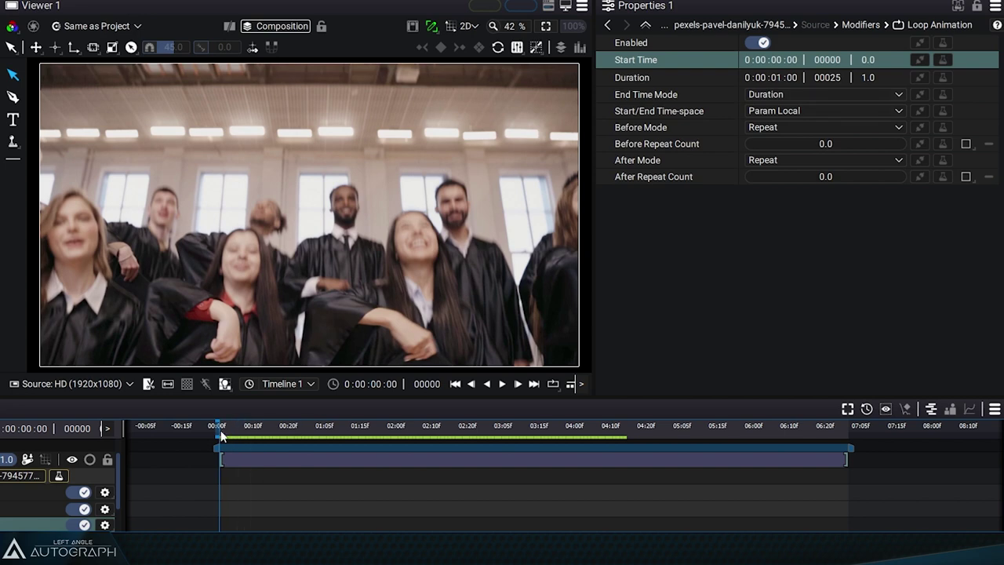
pyautogui.moveTo(222, 437); pyautogui.dragTo(309, 433)
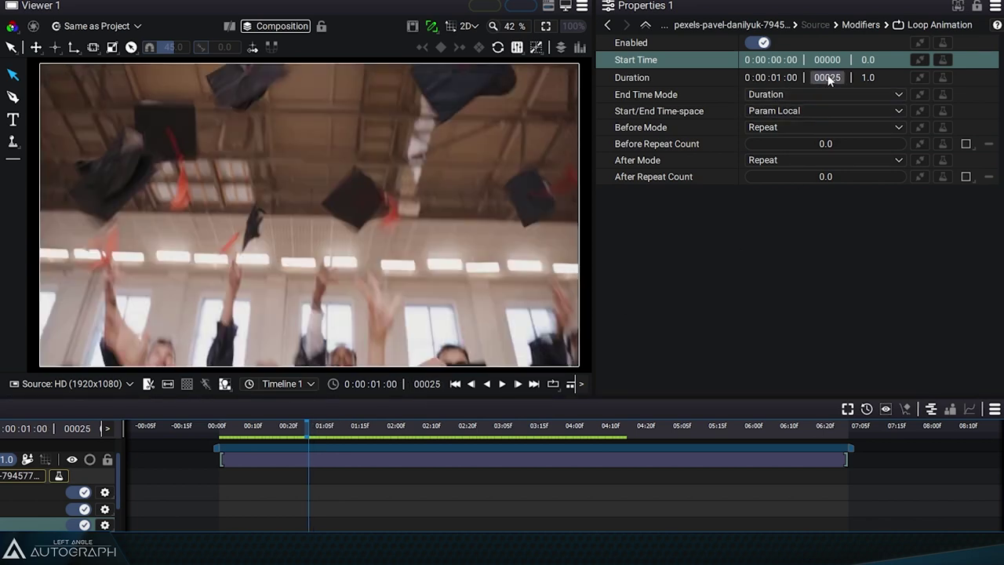
# Set the Loop Animation Duration to 24 frames (0.96 s) and step back to check the loop end.
pyautogui.click(828, 79)
pyautogui.write('24')
pyautogui.press('Return')
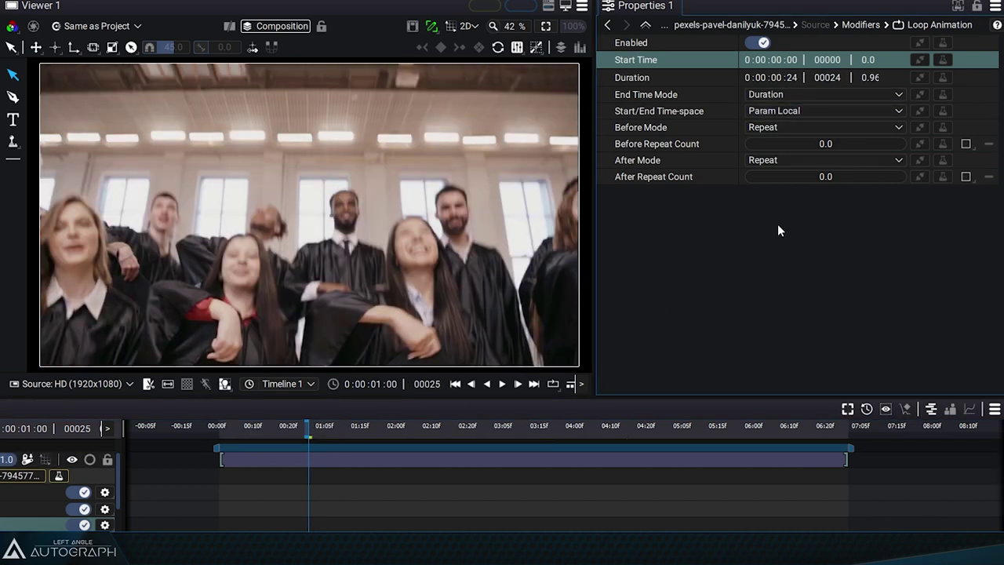
pyautogui.press('Left')
pyautogui.press('Left')
# Set the loop Start Time to 2 seconds (frame 50) and preview from there.
pyautogui.press('Right')
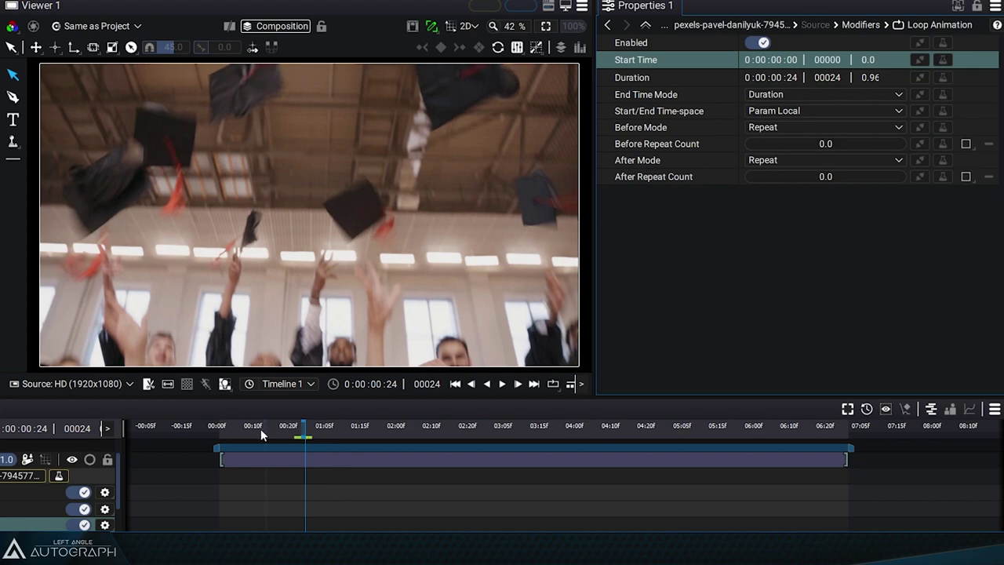
pyautogui.moveTo(218, 428); pyautogui.dragTo(297, 432)
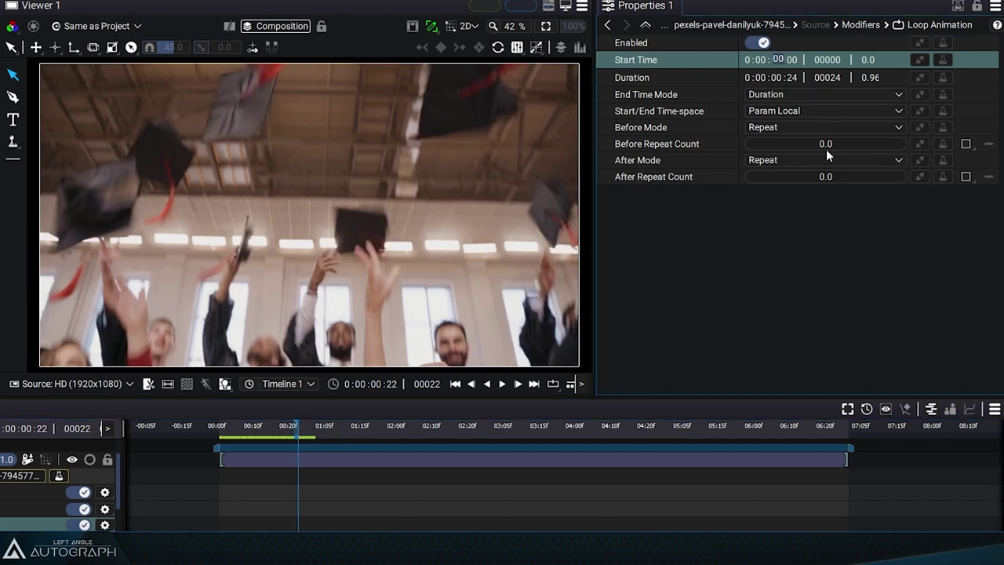
pyautogui.write('2')
pyautogui.press('Return')
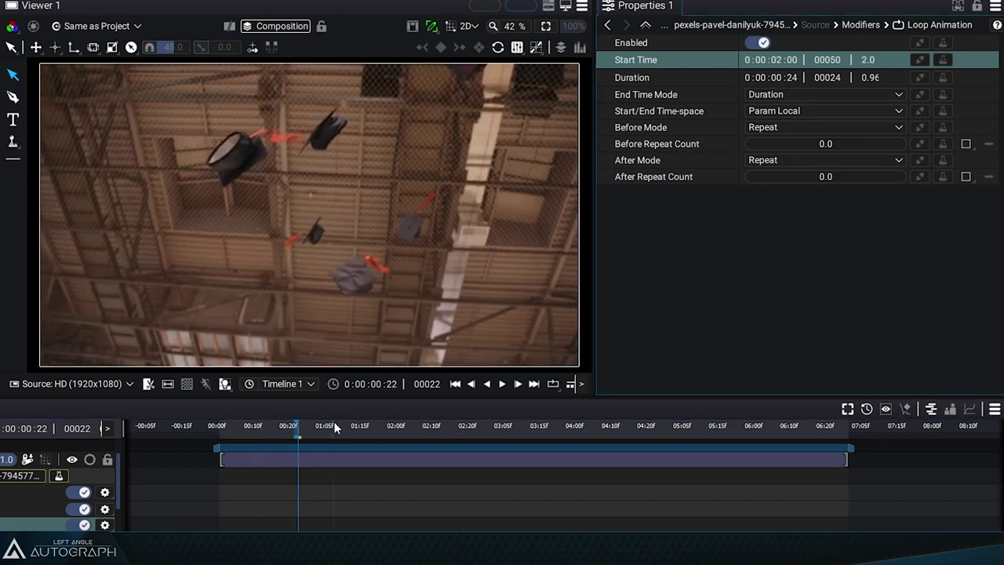
pyautogui.moveTo(333, 421); pyautogui.dragTo(391, 440)
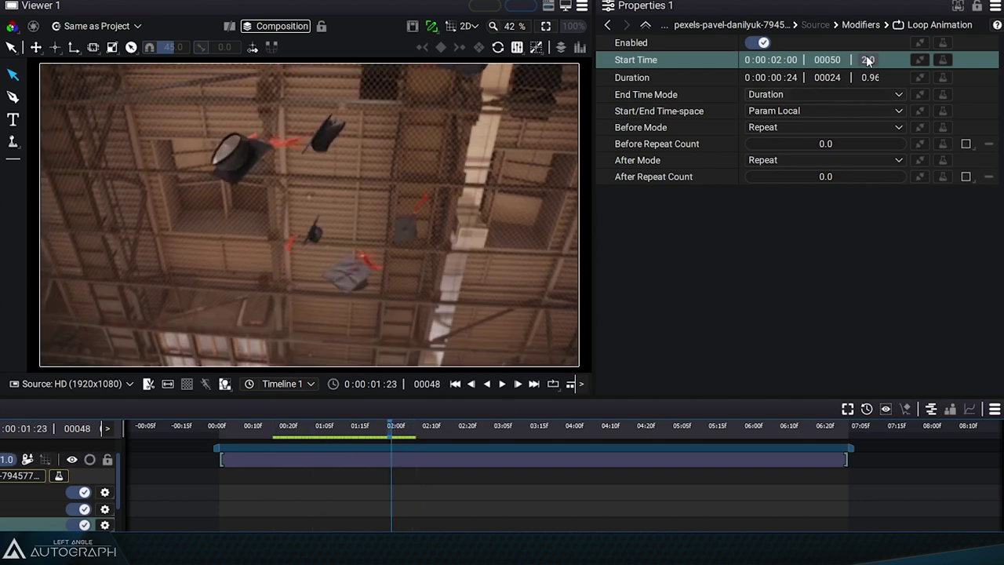
# Compare the footage with Loop Animation disabled, then re-enable it and preview from the start.
pyautogui.click(757, 43)
pyautogui.moveTo(395, 432)
pyautogui.mouseDown()
pyautogui.moveTo(403, 439)
pyautogui.moveTo(397, 431)
pyautogui.mouseUp()
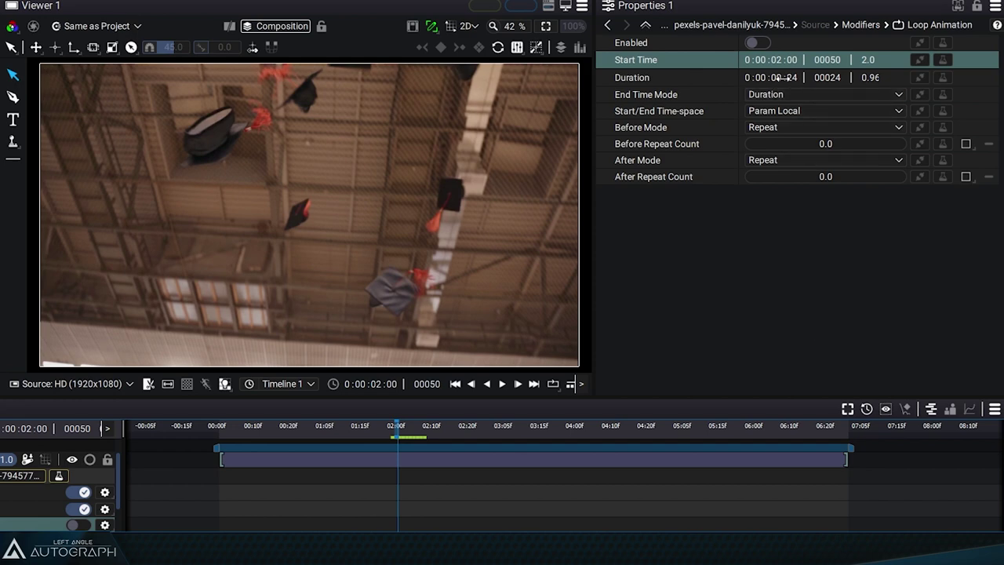
pyautogui.click(757, 43)
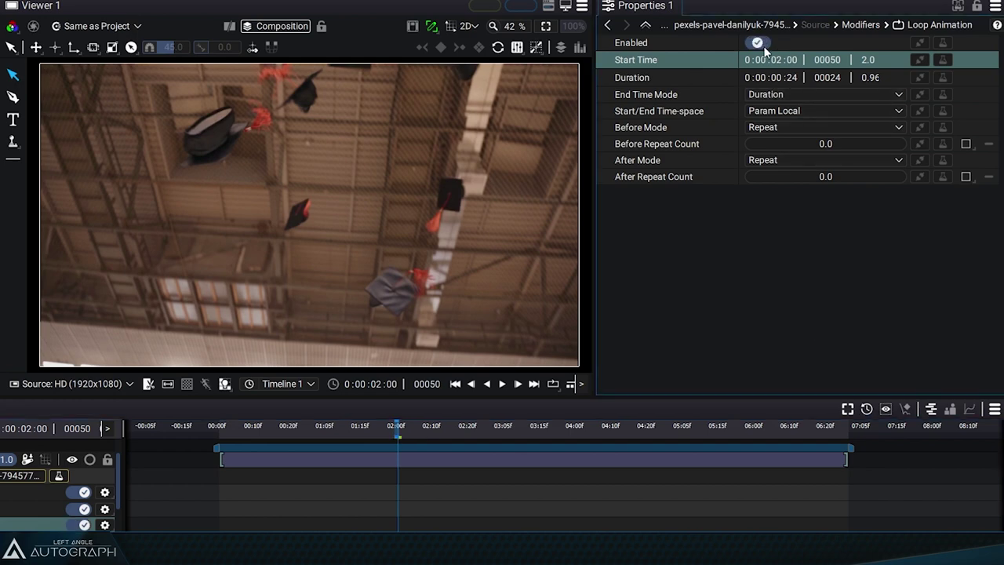
pyautogui.moveTo(220, 438); pyautogui.dragTo(472, 444)
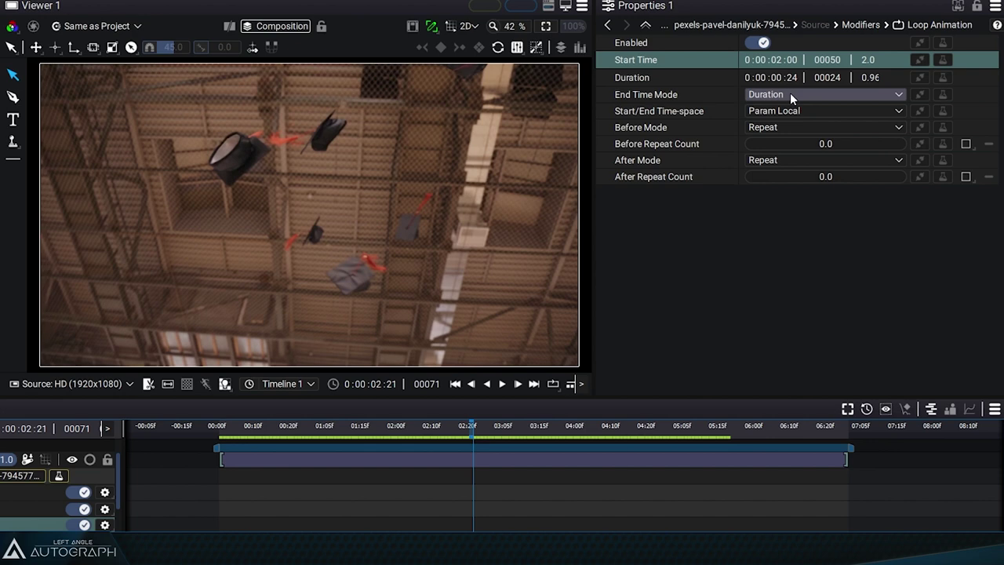
# Switch the loop's End Time Mode to Custom.
pyautogui.click(760, 95)
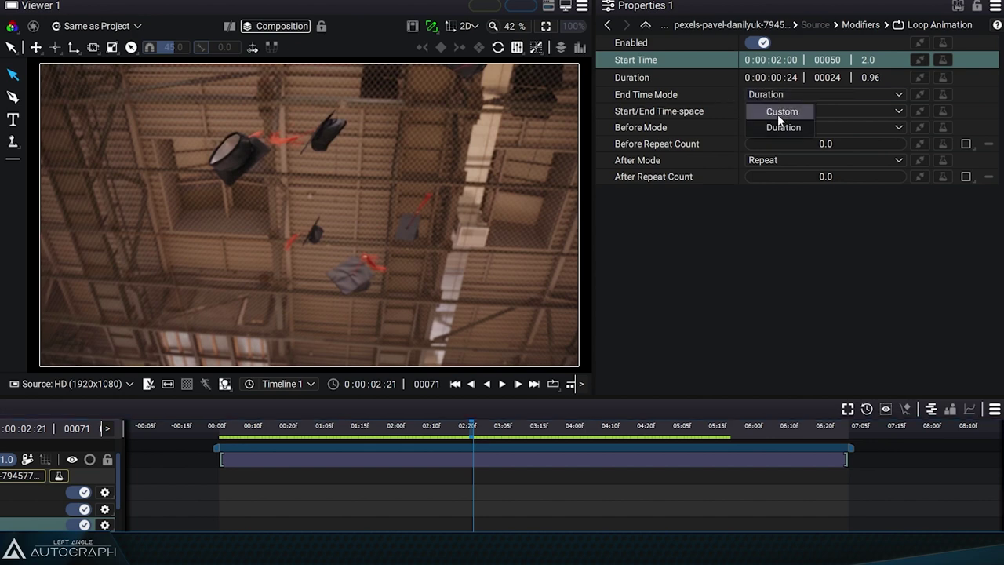
pyautogui.click(777, 113)
pyautogui.click(765, 95)
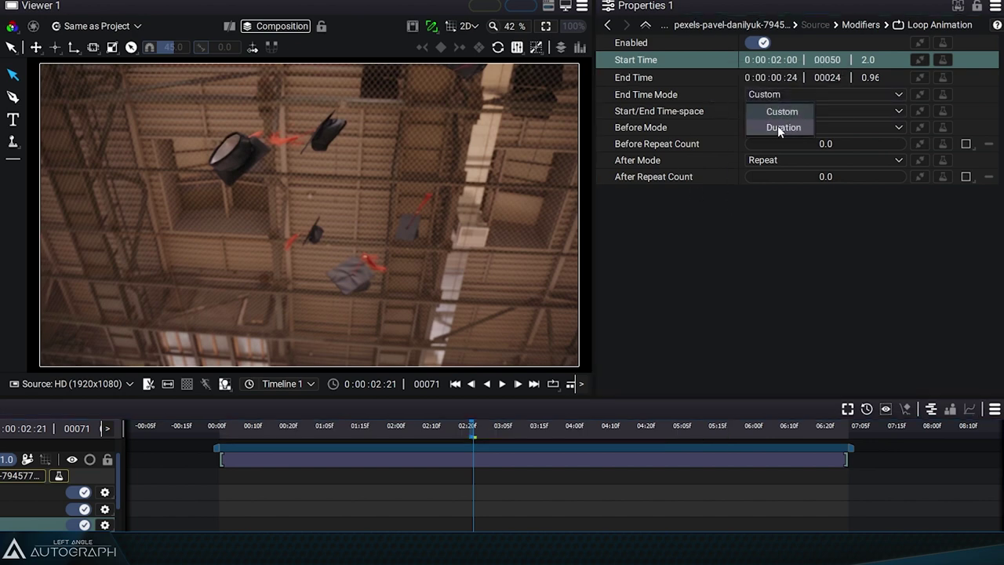
pyautogui.click(778, 128)
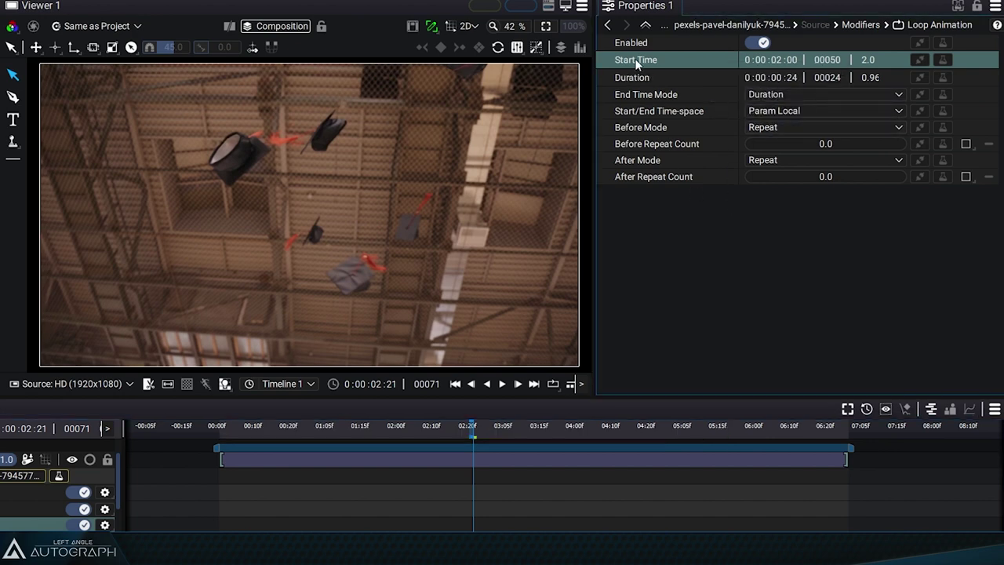
pyautogui.click(761, 95)
pyautogui.click(757, 112)
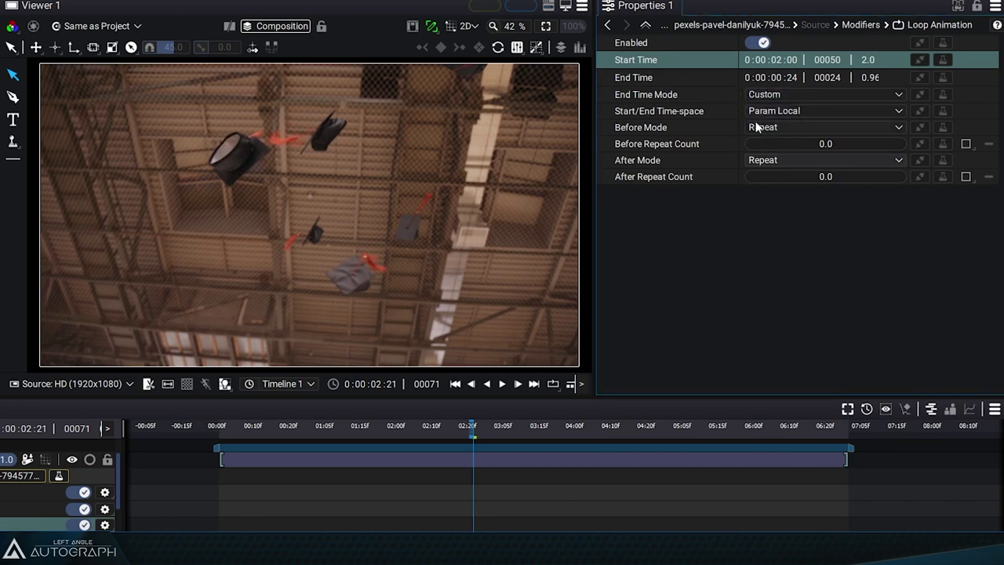
# Set the loop End Time to 4:00 (frame 100).
pyautogui.click(693, 76)
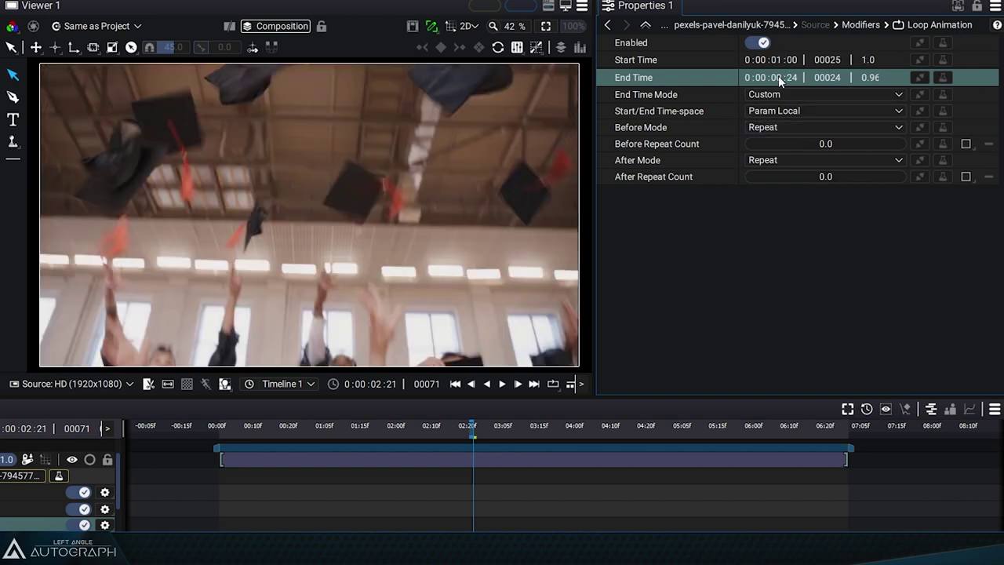
pyautogui.click(777, 76)
pyautogui.write('4:00')
pyautogui.press('Return')
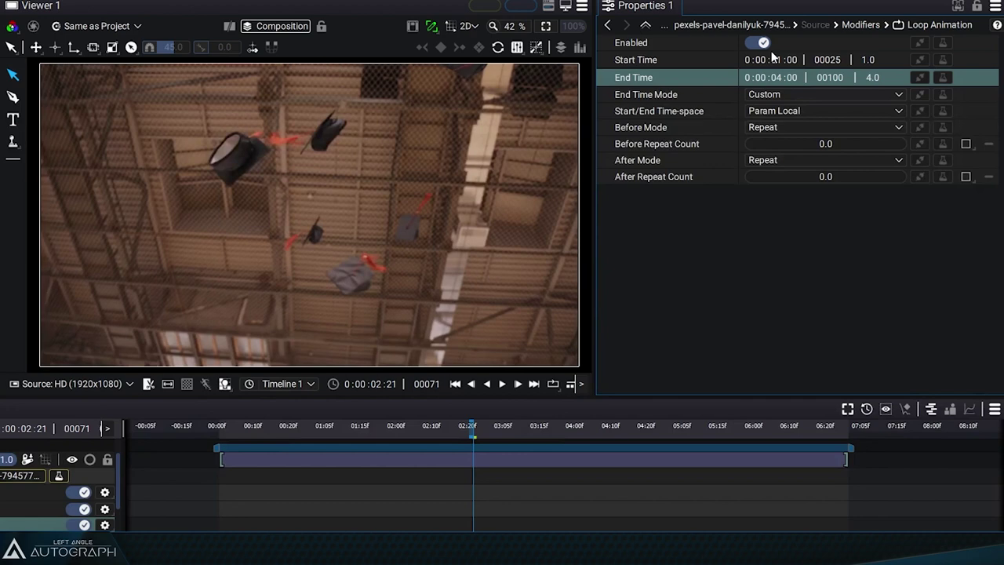
# Compare the footage with the loop disabled, then re-enable it and preview to frame 65.
pyautogui.click(759, 43)
pyautogui.moveTo(323, 428); pyautogui.dragTo(581, 444)
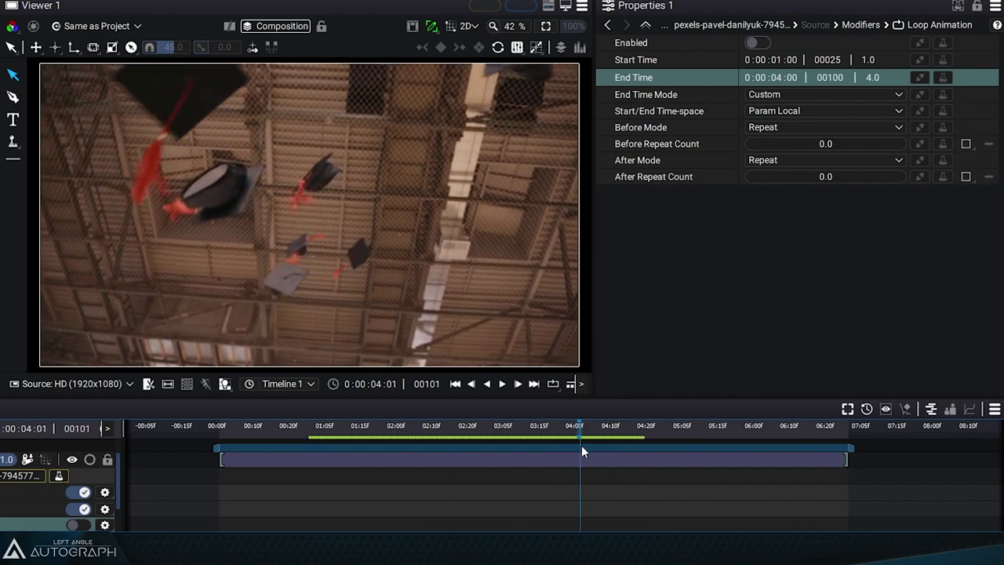
pyautogui.click(762, 44)
pyautogui.moveTo(222, 429); pyautogui.dragTo(363, 480)
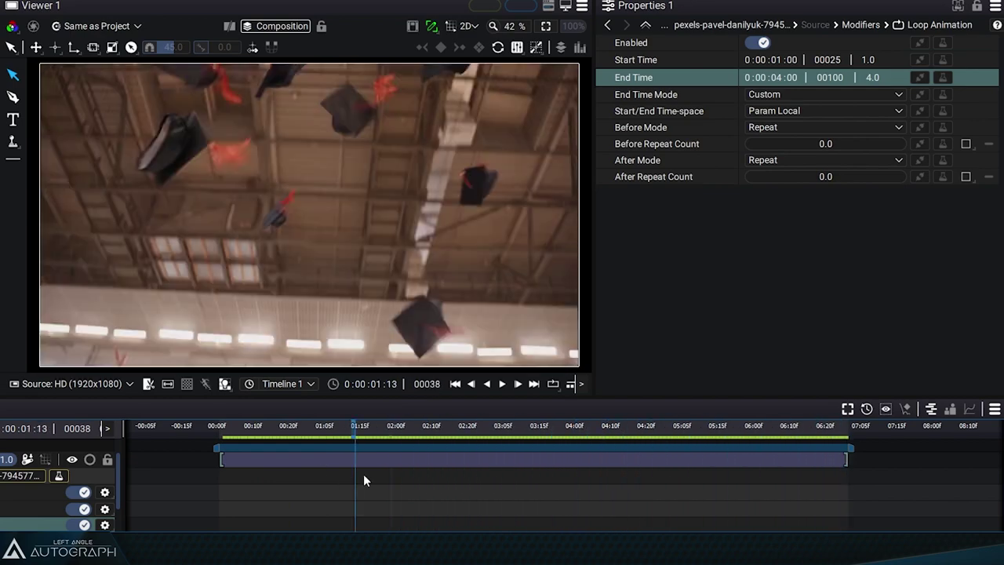
# Select and slightly nudge the hat-toss clip, keeping the loop time-space at Param Local.
pyautogui.click(396, 462)
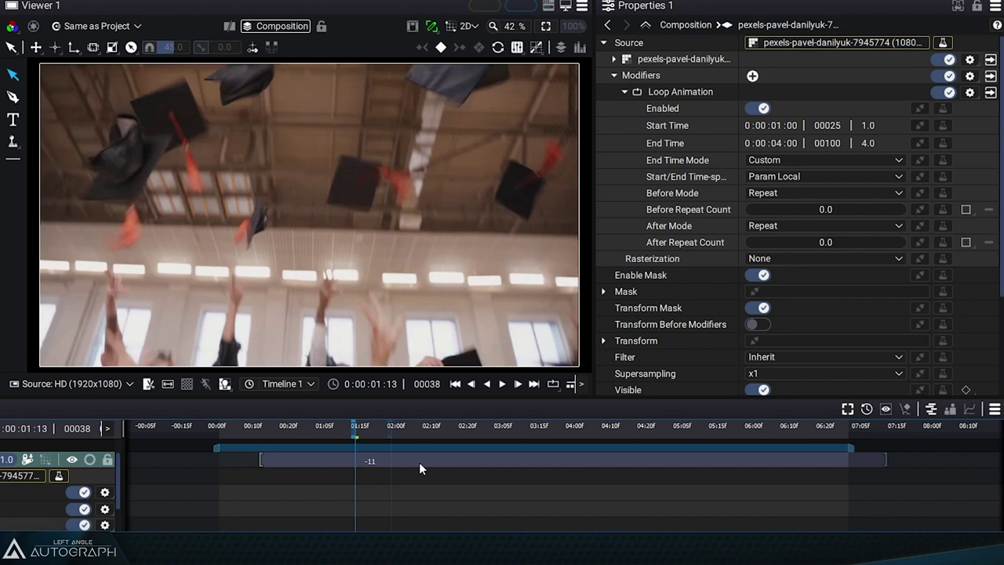
pyautogui.moveTo(372, 461); pyautogui.dragTo(411, 461)
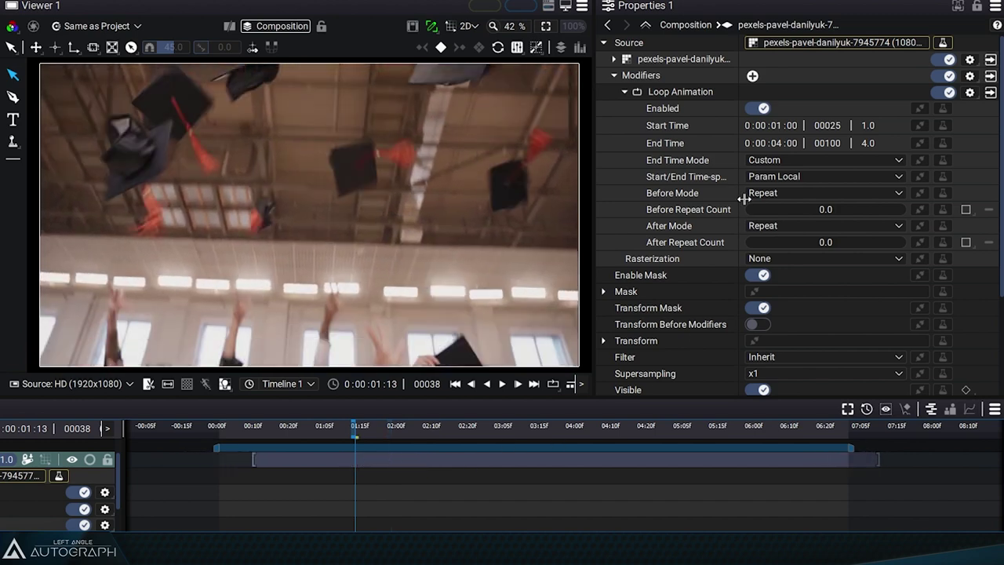
pyautogui.click(991, 92)
pyautogui.click(773, 114)
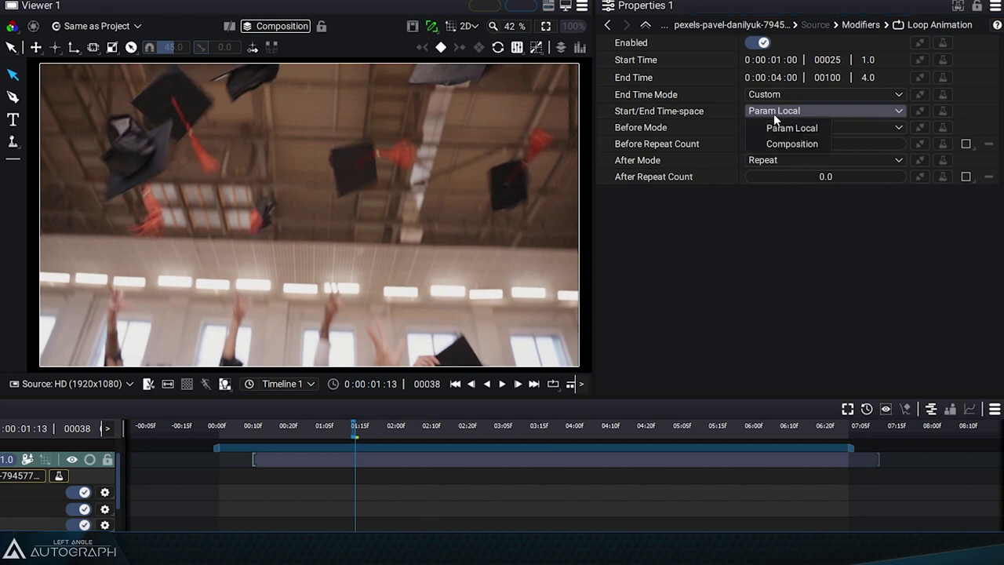
pyautogui.click(788, 128)
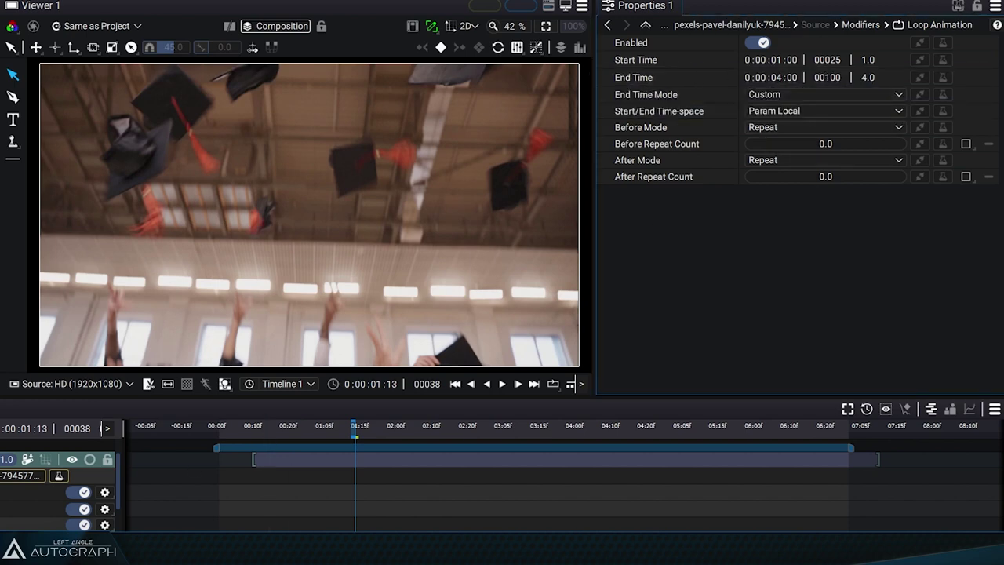
pyautogui.click(345, 465)
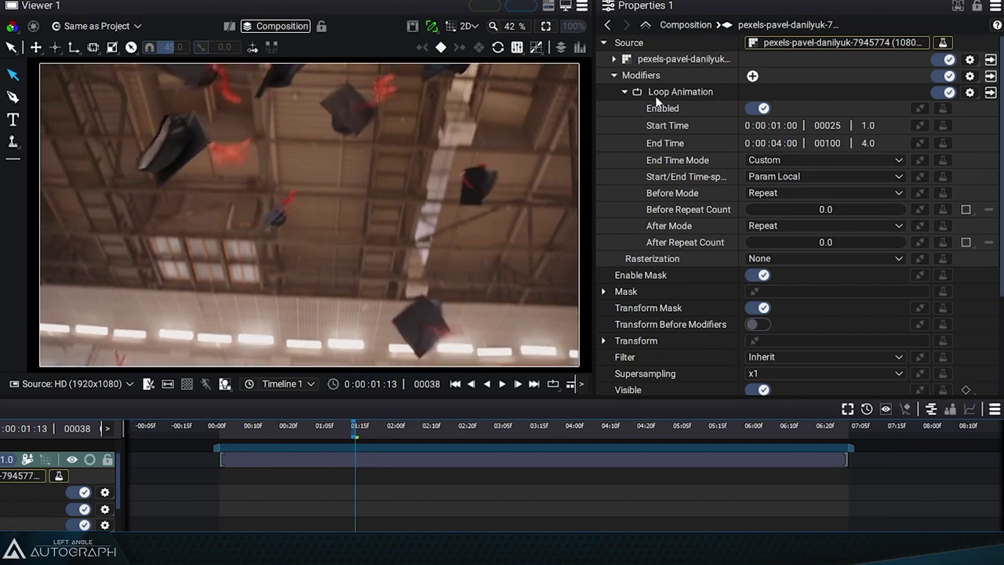
# Slide the clip about 20 frames earlier, with the loop time-space returned from Composition to Param Local.
pyautogui.click(709, 91)
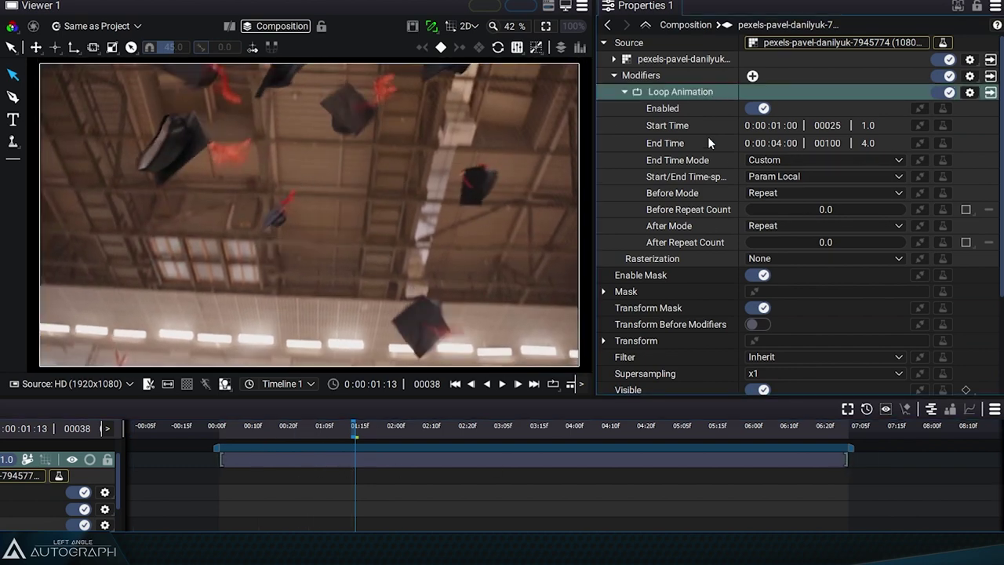
pyautogui.click(777, 177)
pyautogui.click(792, 209)
pyautogui.moveTo(299, 460); pyautogui.dragTo(209, 453)
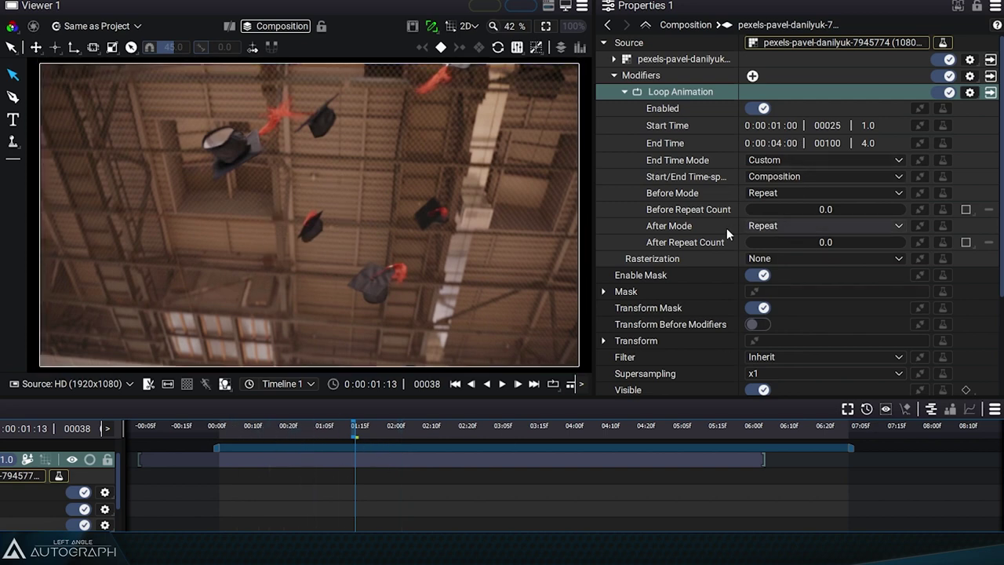
pyautogui.click(775, 178)
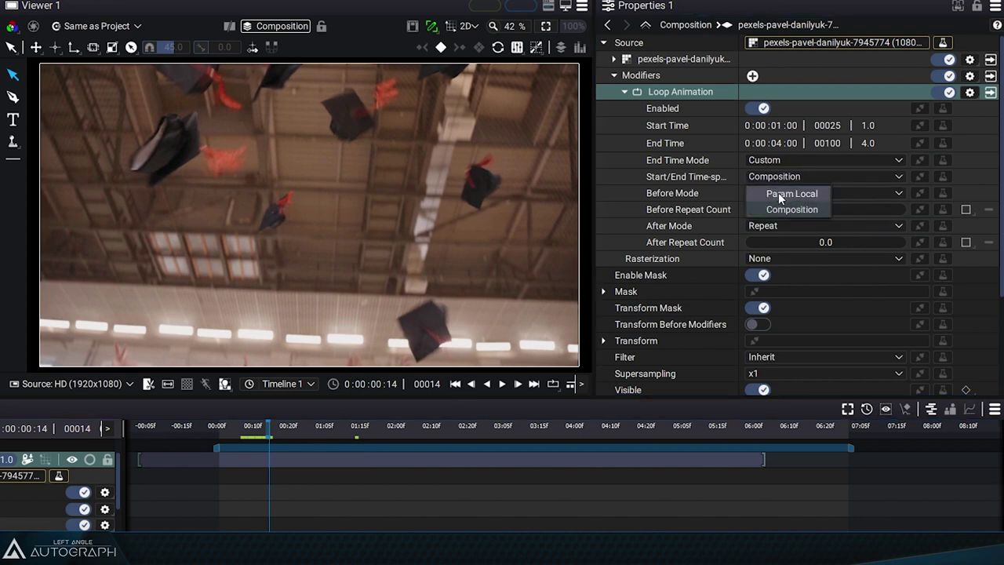
pyautogui.click(778, 193)
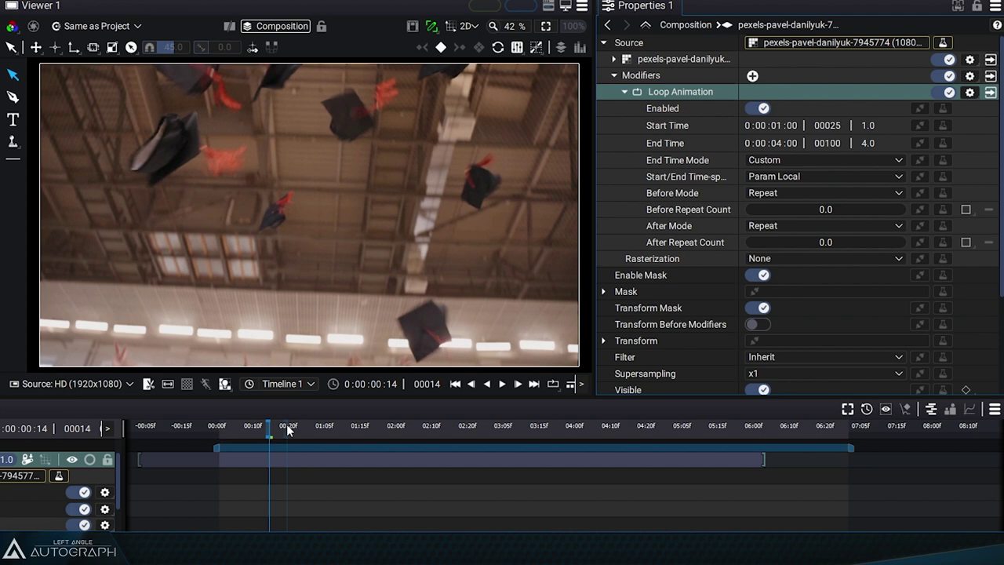
# Move the clip back to the timeline start, review the Before/After Mode settings, and play the loop.
pyautogui.moveTo(273, 430); pyautogui.dragTo(323, 431)
pyautogui.moveTo(286, 462); pyautogui.dragTo(370, 464)
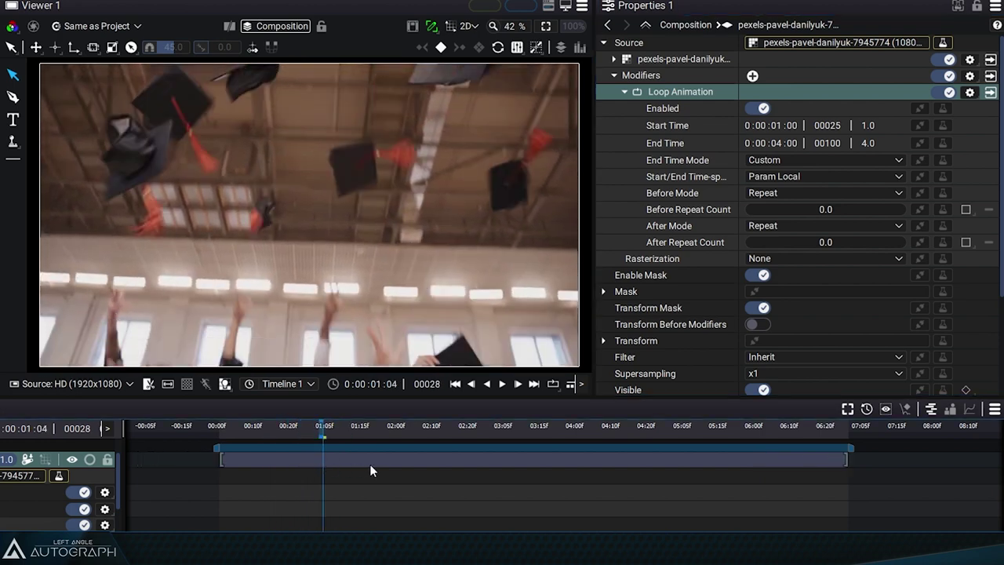
pyautogui.moveTo(312, 431); pyautogui.dragTo(330, 430)
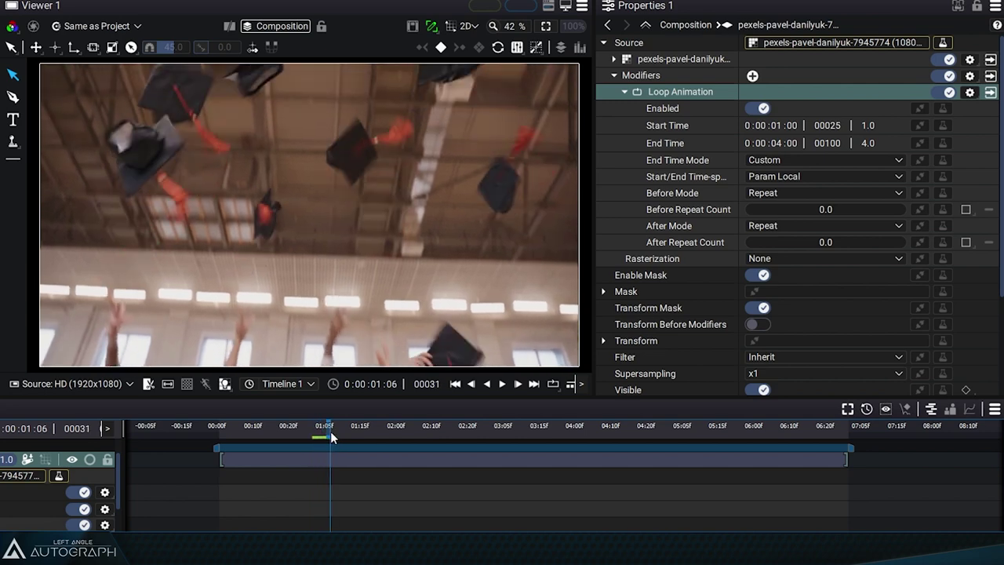
pyautogui.click(690, 196)
pyautogui.click(690, 227)
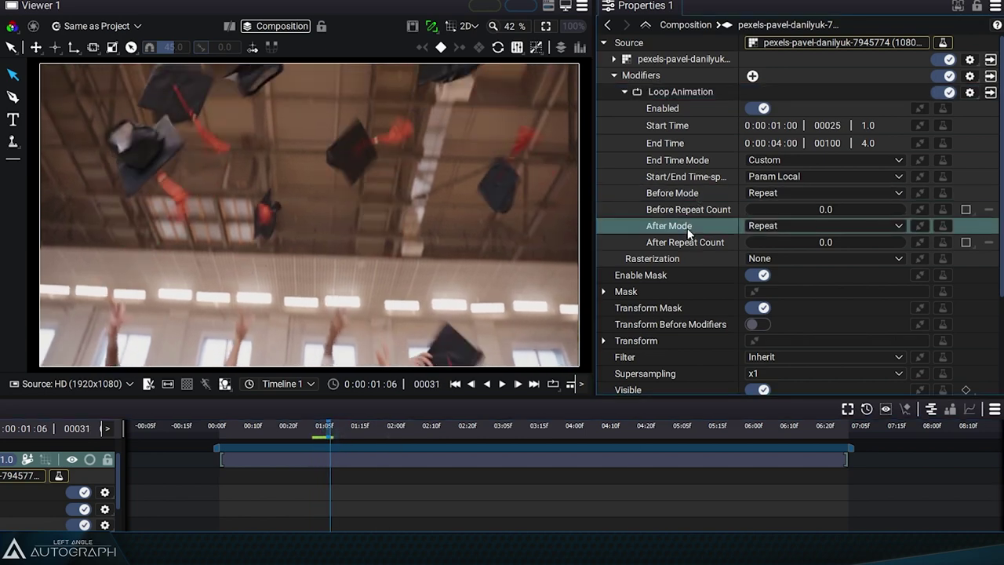
pyautogui.click(690, 197)
pyautogui.click(692, 224)
pyautogui.click(705, 196)
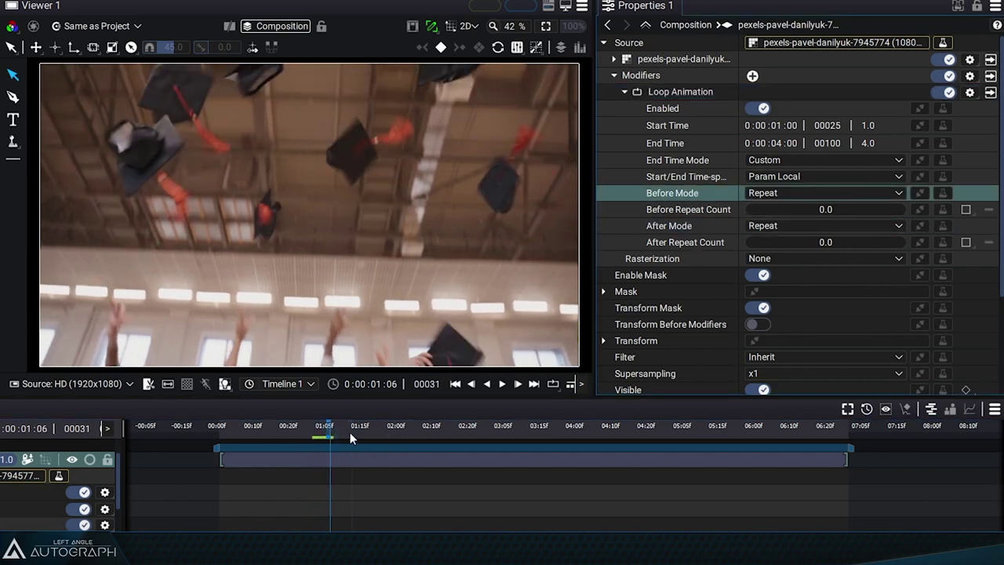
pyautogui.press('space')
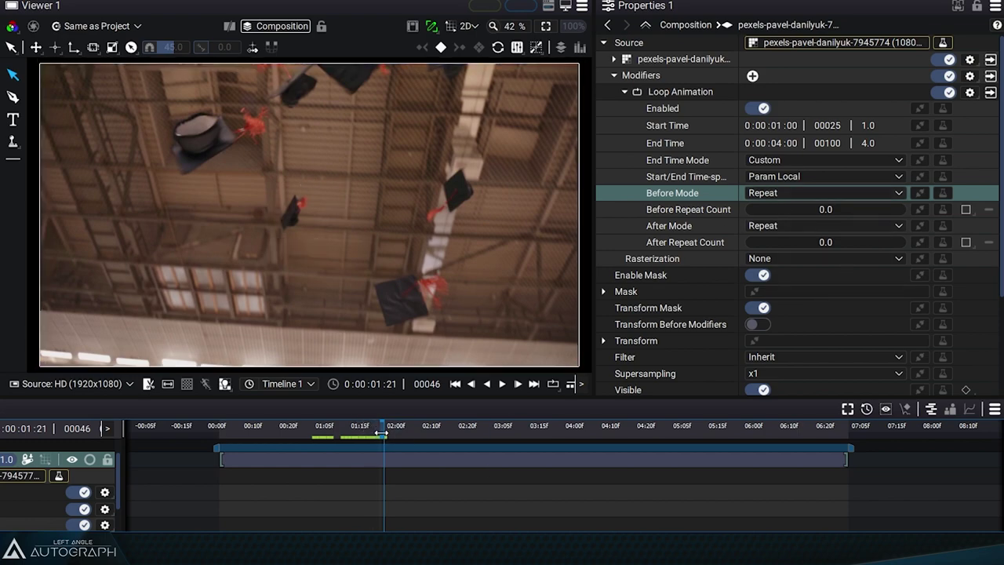
pyautogui.moveTo(373, 439)
pyautogui.mouseDown()
pyautogui.moveTo(807, 448)
pyautogui.moveTo(392, 447)
pyautogui.mouseUp()
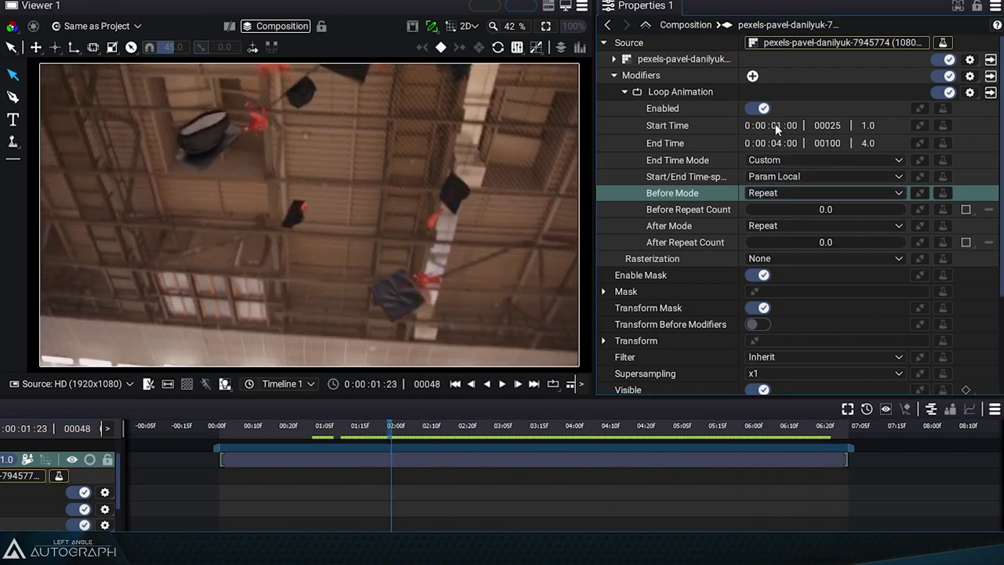
# Raise the loop Start Time to 0:00:02:00 and play from the beginning.
pyautogui.press('Up')
pyautogui.click(229, 430)
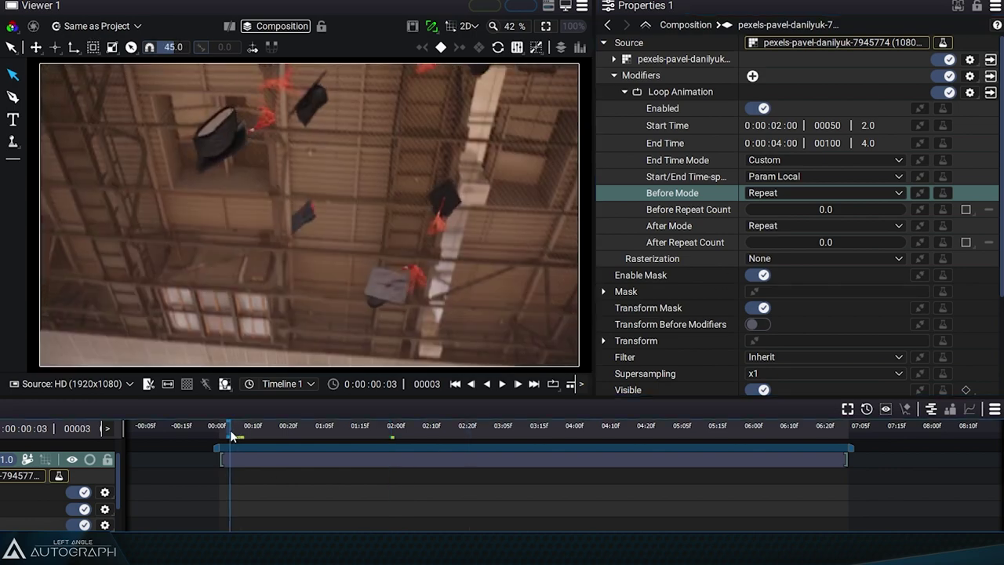
pyautogui.press('space')
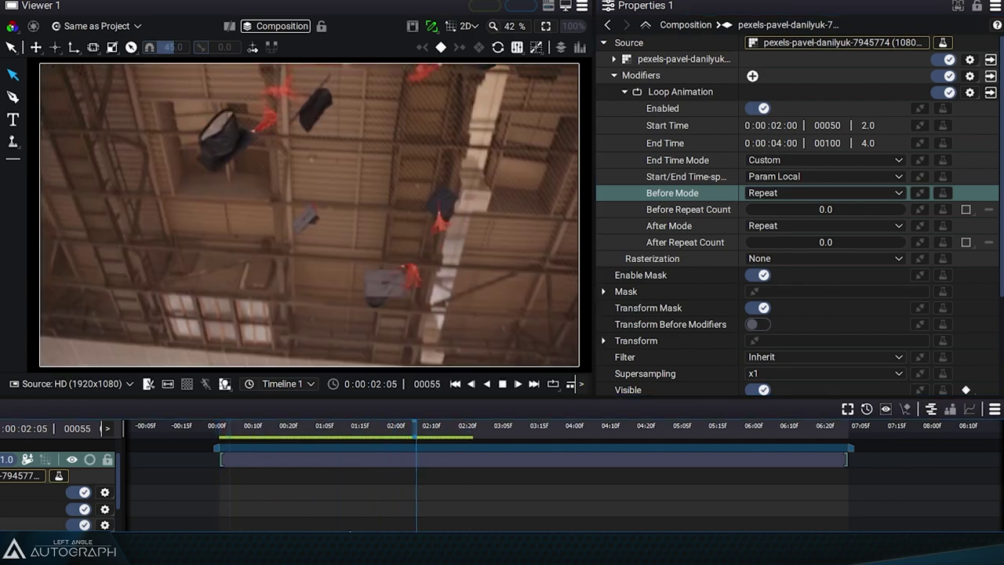
pyautogui.press('space')
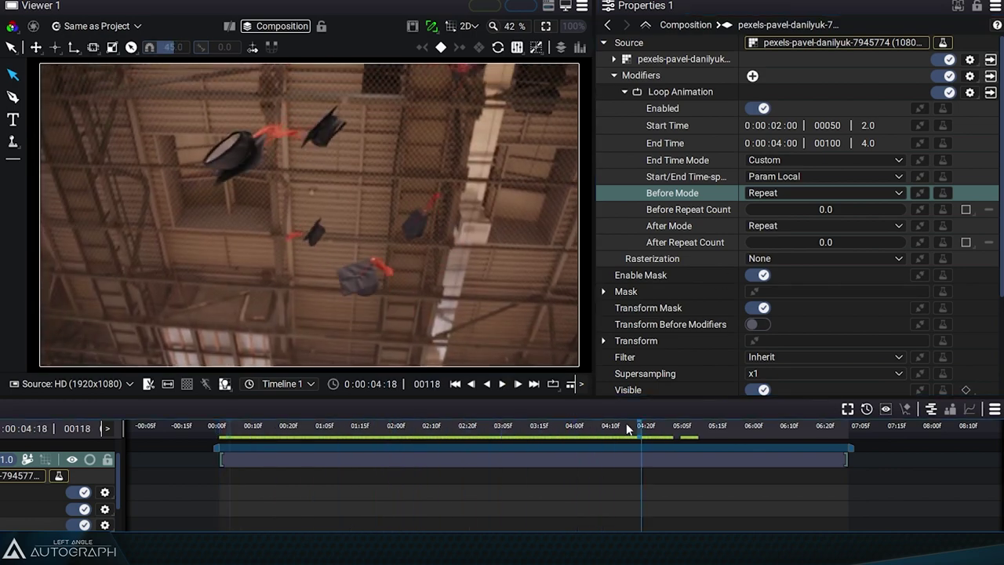
# Set the loop's After Mode to Hold and scrub forward to check.
pyautogui.click(689, 144)
pyautogui.click(769, 225)
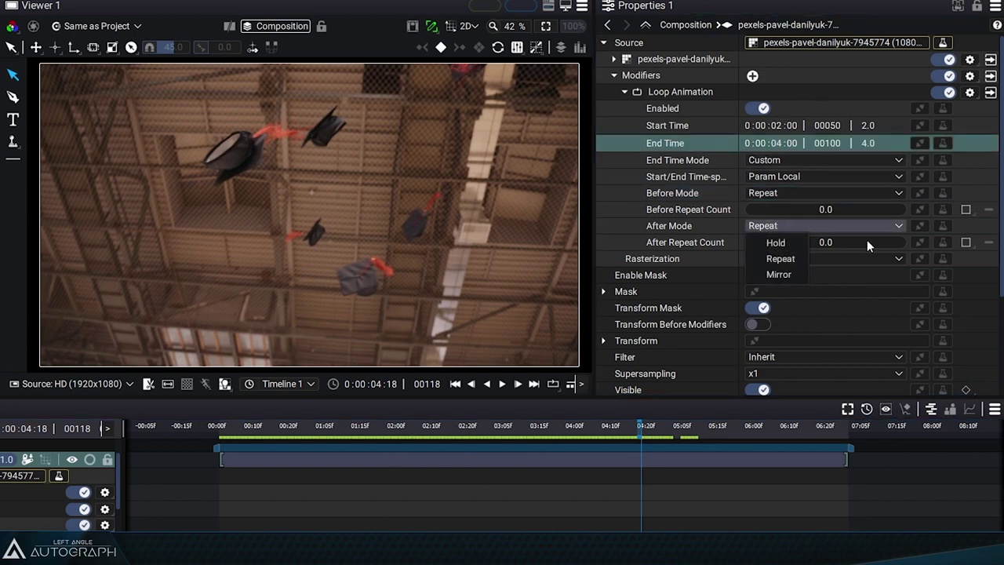
pyautogui.click(784, 245)
pyautogui.moveTo(485, 434); pyautogui.dragTo(540, 432)
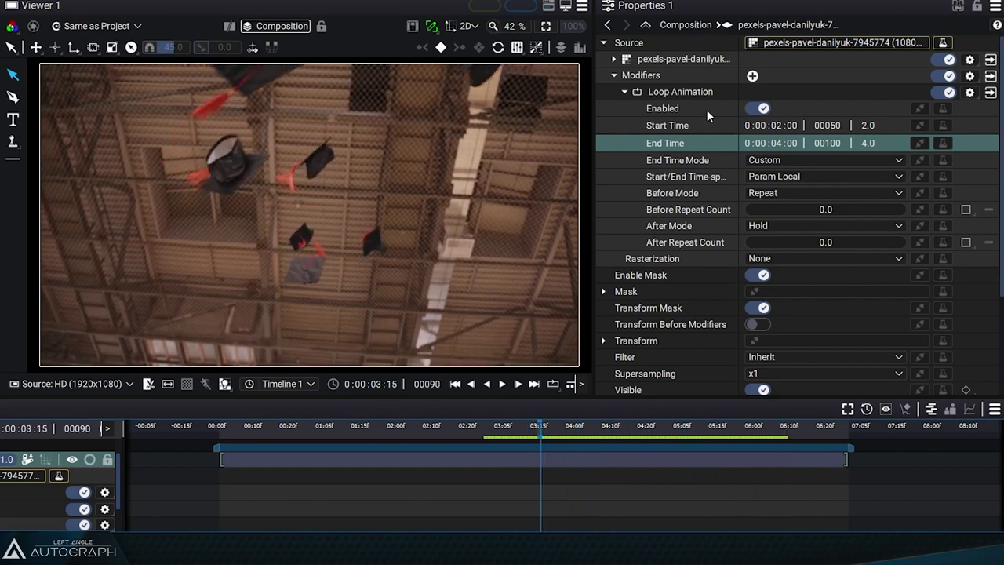
# Change After Mode from Hold to Mirror and scrub forward to preview the back-and-forth loop.
pyautogui.click(720, 124)
pyautogui.click(646, 194)
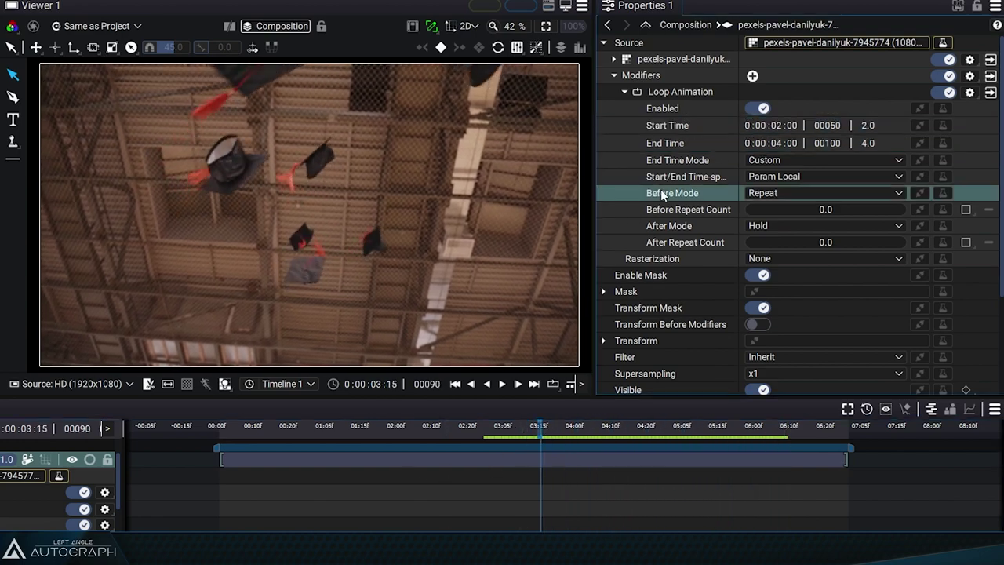
pyautogui.moveTo(388, 433); pyautogui.dragTo(630, 440)
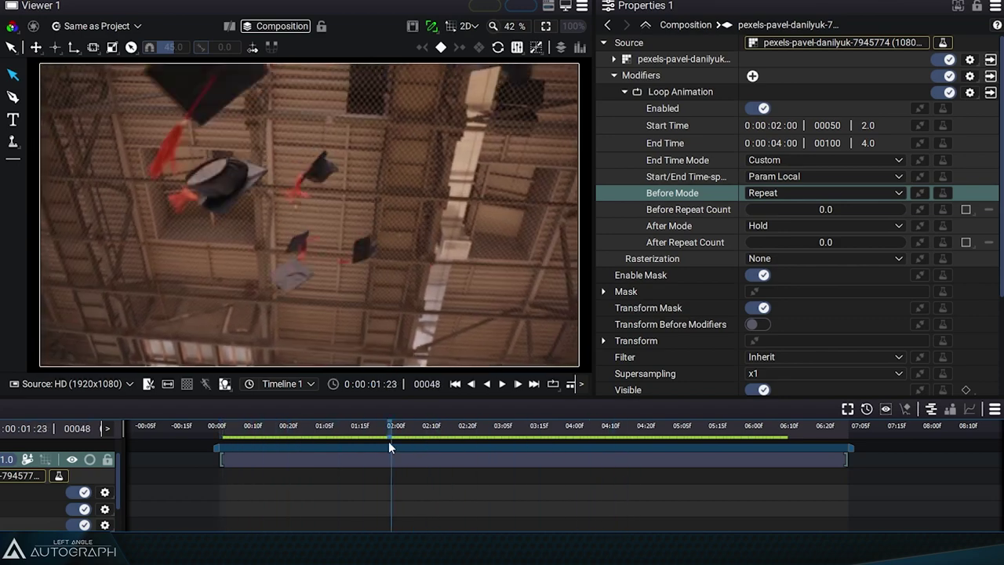
pyautogui.moveTo(390, 447); pyautogui.dragTo(394, 440)
pyautogui.click(687, 125)
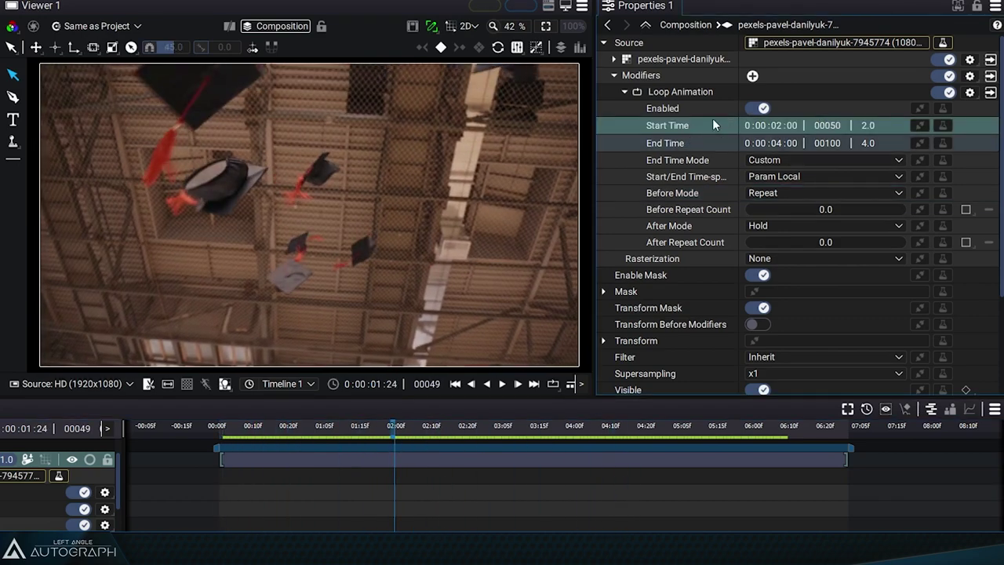
pyautogui.click(676, 144)
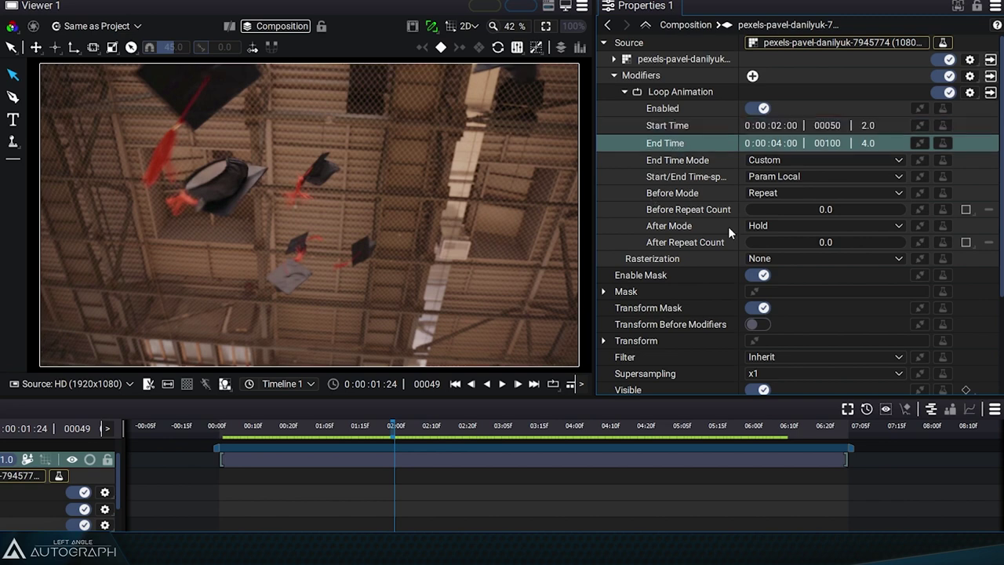
pyautogui.click(794, 227)
pyautogui.click(780, 274)
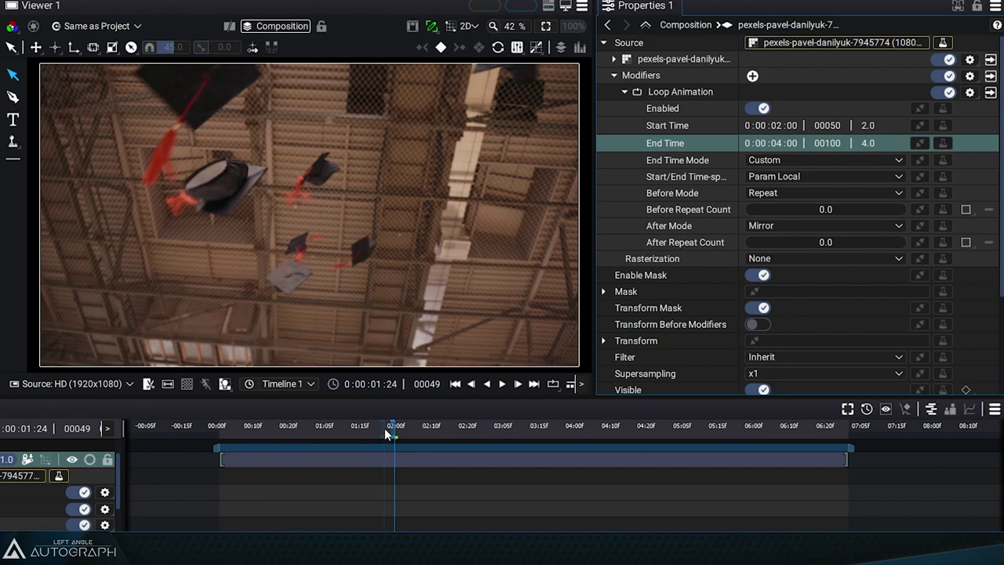
pyautogui.moveTo(385, 427); pyautogui.dragTo(520, 439)
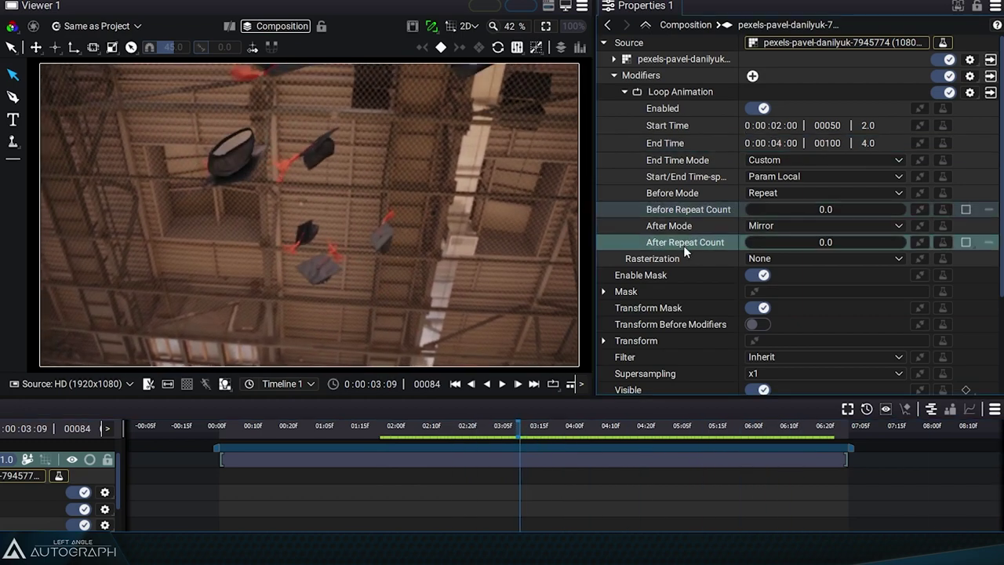
pyautogui.click(719, 210)
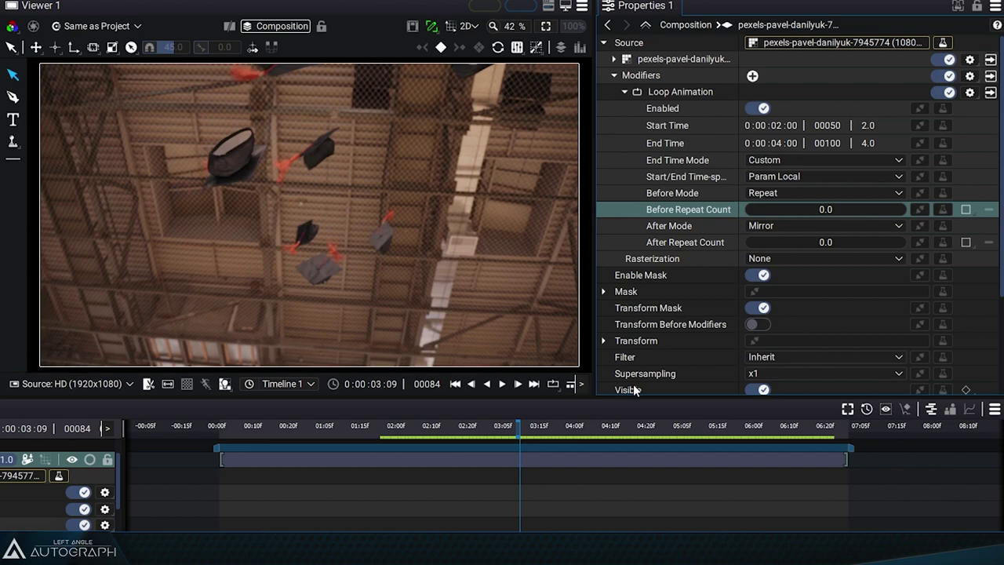
pyautogui.moveTo(533, 426); pyautogui.dragTo(749, 430)
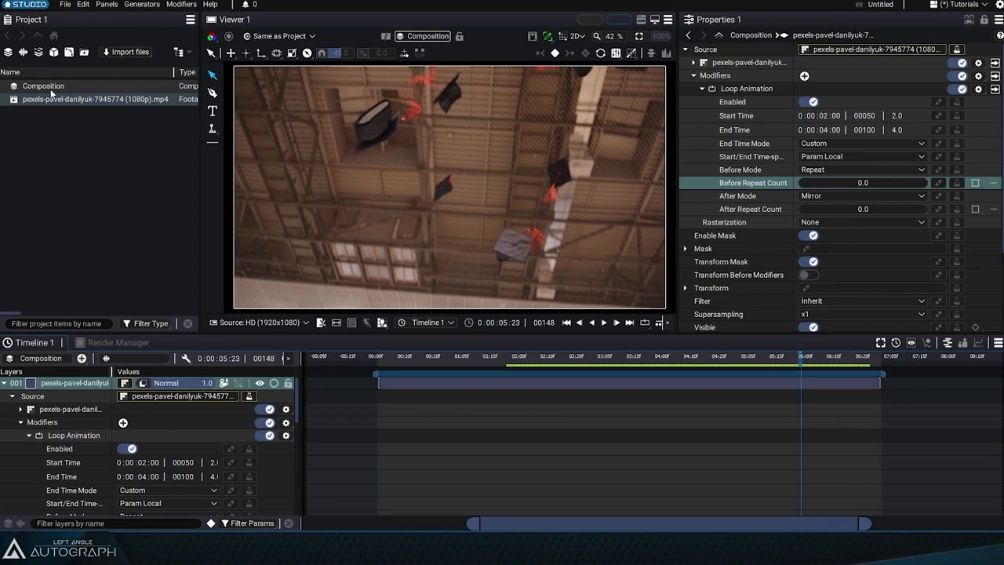
# Set the composition Duration to 20 s and drag the footage layer's end to 20 seconds.
pyautogui.click(51, 90)
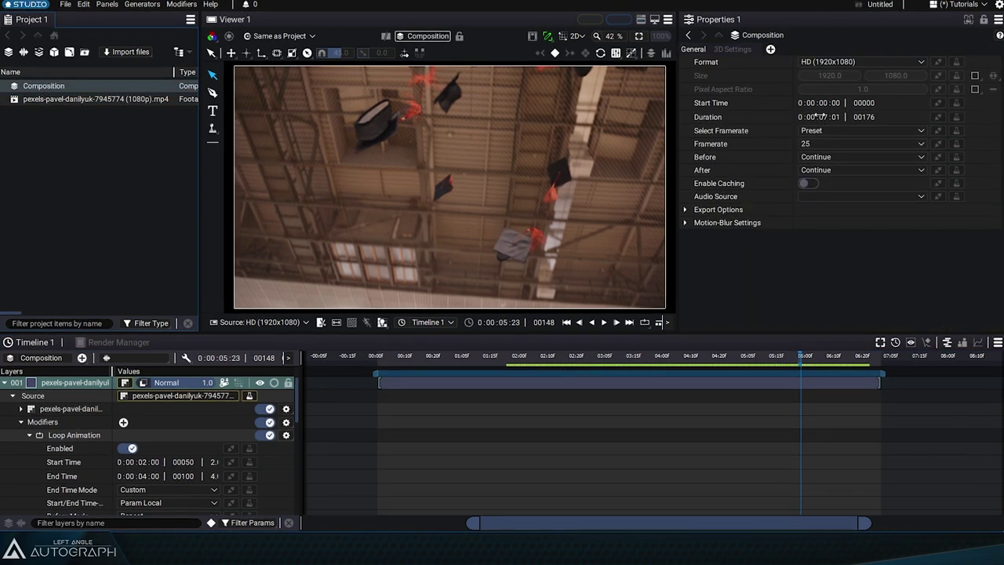
pyautogui.write('20')
pyautogui.press('Return')
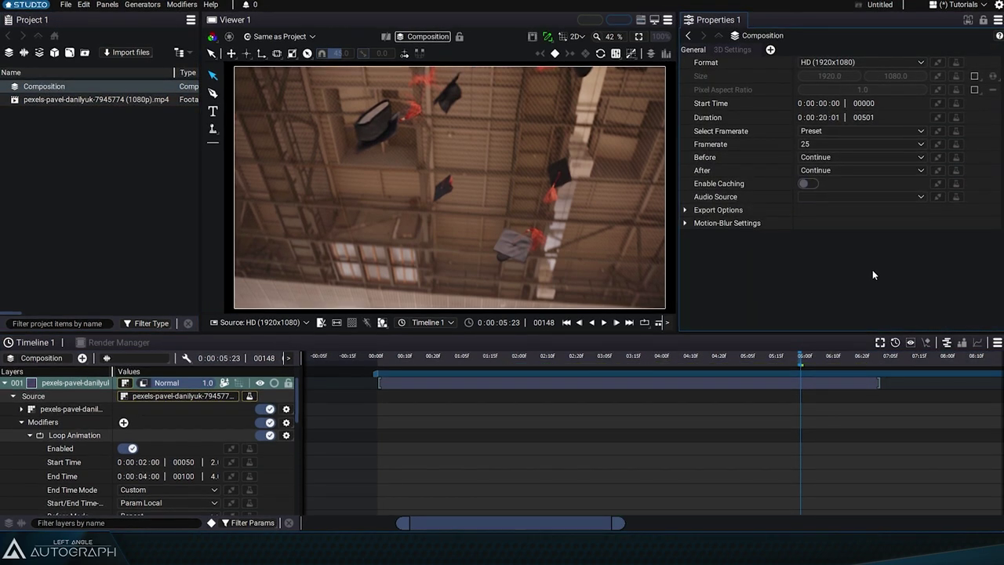
pyautogui.scroll(-3, 576, 449)
pyautogui.moveTo(734, 390); pyautogui.dragTo(885, 394)
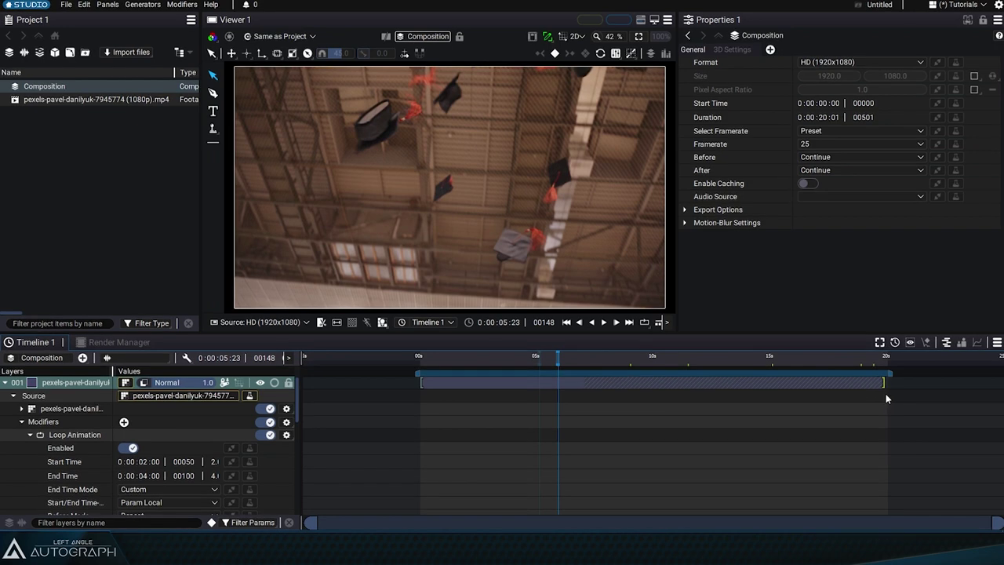
pyautogui.moveTo(569, 362); pyautogui.dragTo(518, 357)
# Reopen the layer's Loop Animation settings, try After Repeat Count 2, then undo it back to 0.
pyautogui.click(687, 35)
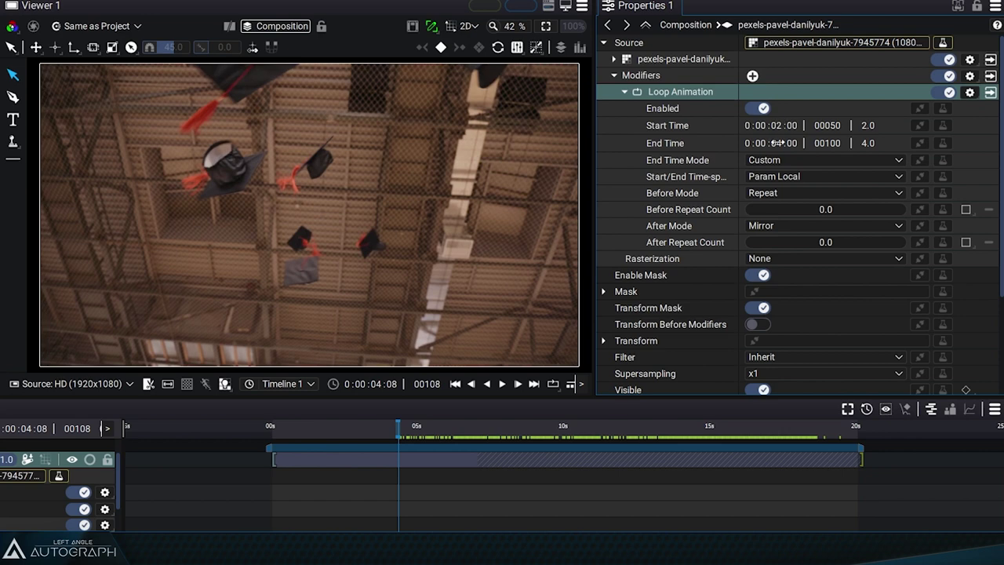
pyautogui.moveTo(398, 425); pyautogui.dragTo(388, 426)
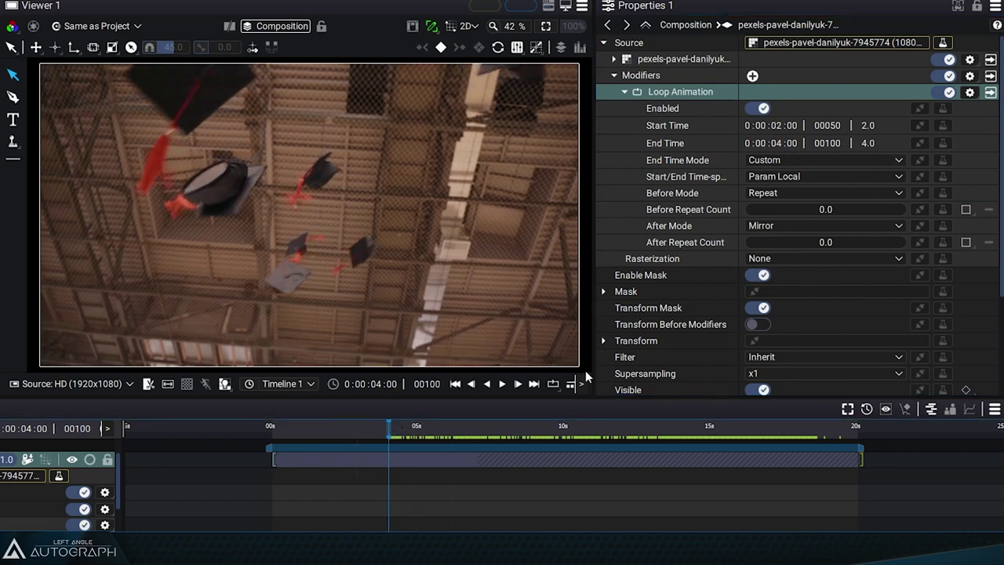
pyautogui.click(826, 245)
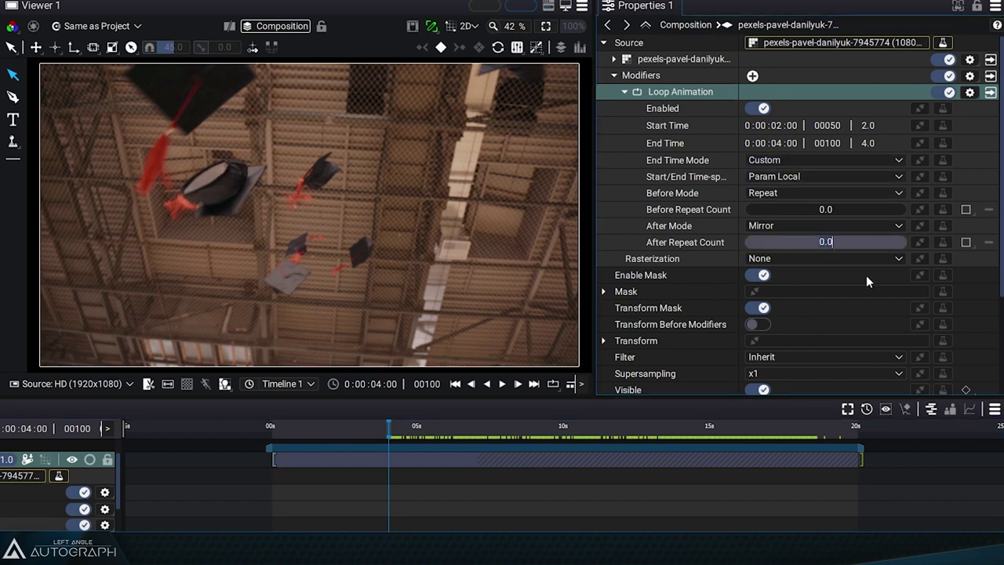
pyautogui.write('2')
pyautogui.press('Return')
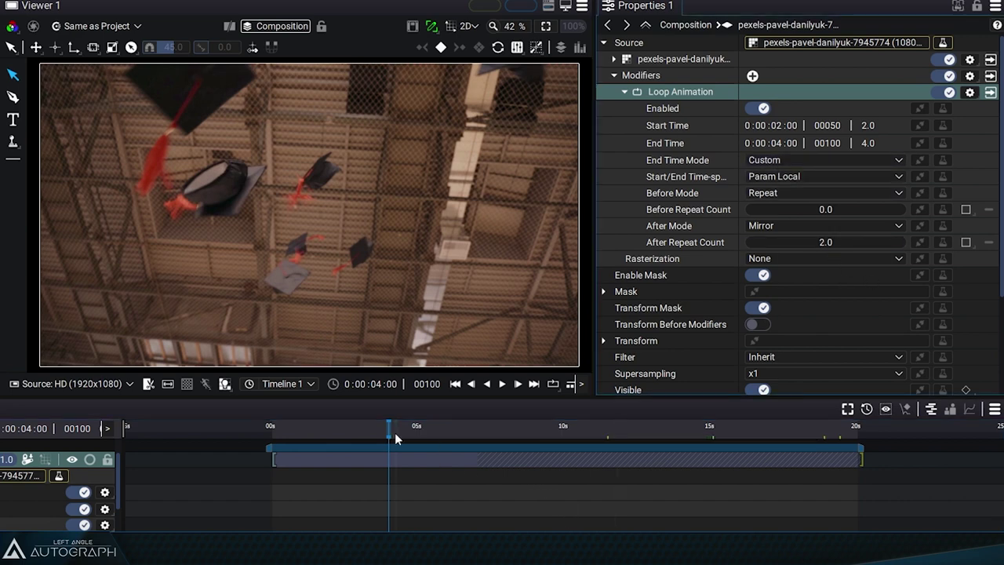
pyautogui.moveTo(394, 432); pyautogui.dragTo(422, 430)
pyautogui.hotkey('ctrl', 'z')
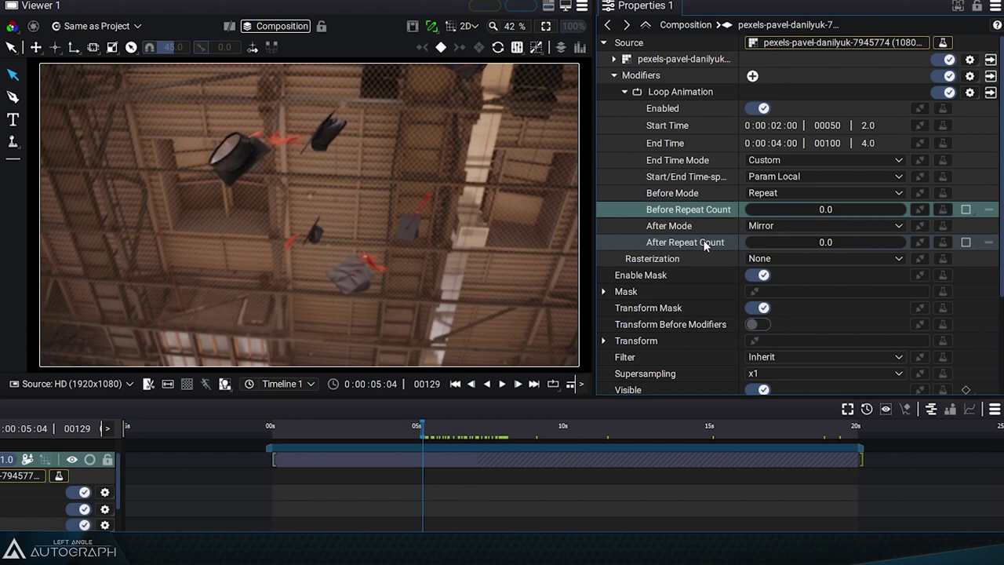
# Change the loop's After Mode from Mirror to Repeat and preview up to about 11 seconds.
pyautogui.click(792, 227)
pyautogui.click(781, 260)
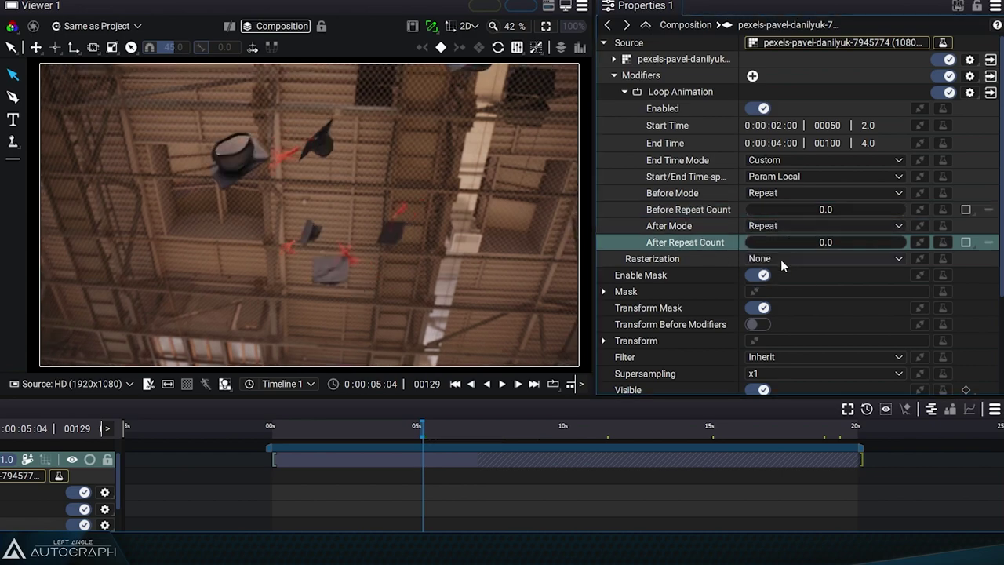
pyautogui.moveTo(422, 428); pyautogui.dragTo(569, 446)
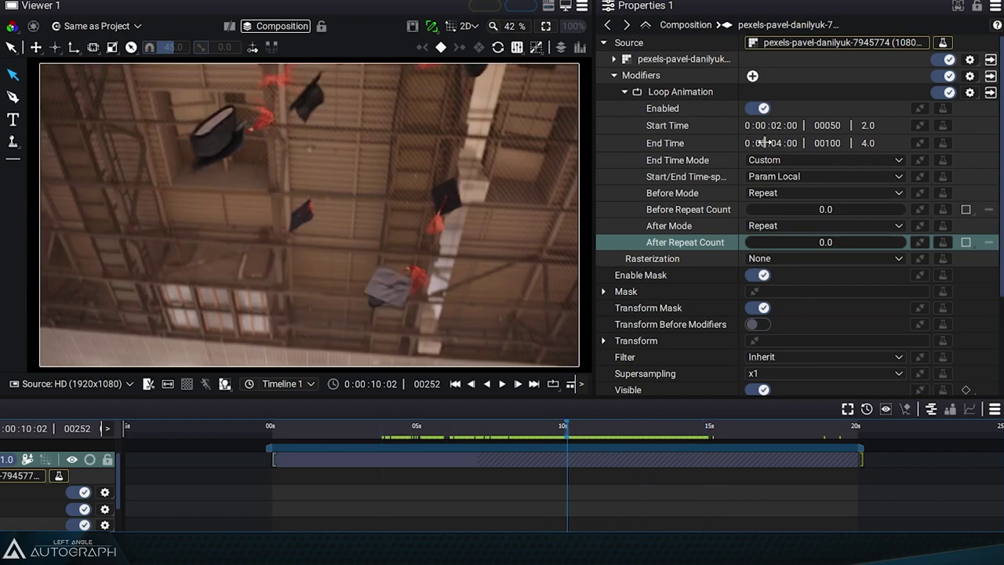
pyautogui.moveTo(420, 435); pyautogui.dragTo(389, 440)
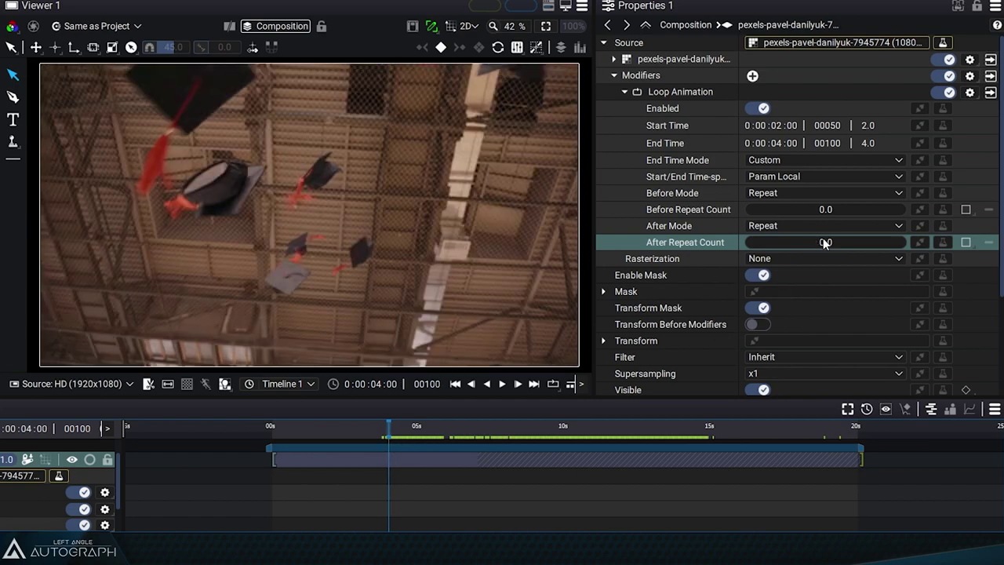
# Set After Repeat Count to 1.0 and preview the footage past the 4-second loop end.
pyautogui.click(823, 243)
pyautogui.write('1.0')
pyautogui.press('Return')
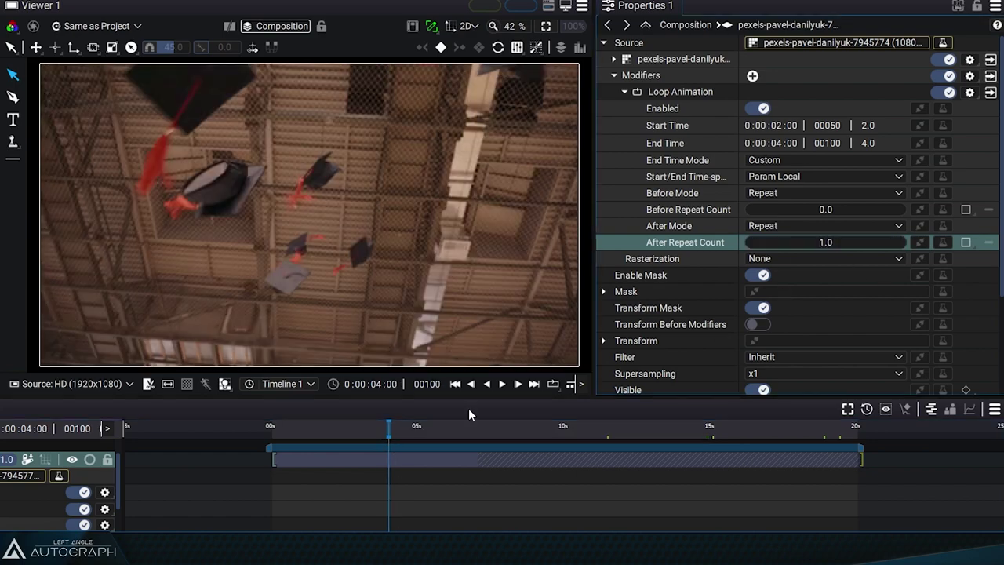
pyautogui.moveTo(389, 427); pyautogui.dragTo(457, 427)
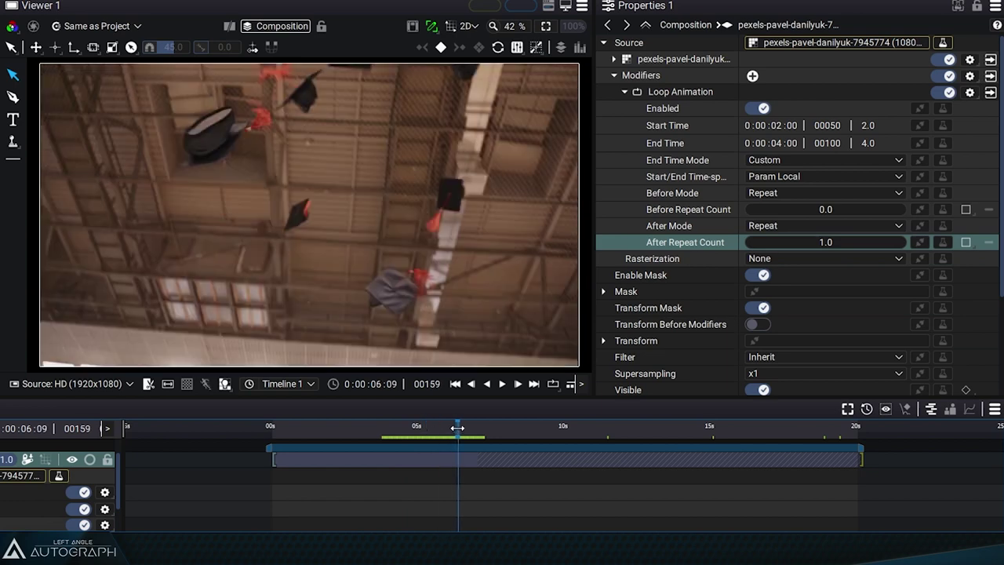
# Set the After Repeat Count to 2 and preview the footage past the loop end.
pyautogui.doubleClick(816, 243)
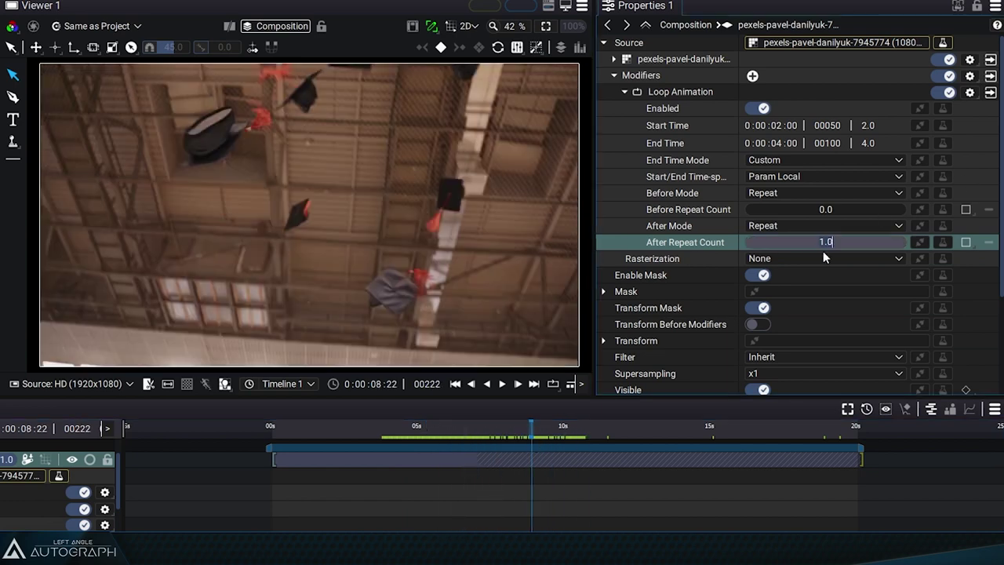
pyautogui.write('2')
pyautogui.press('Return')
pyautogui.moveTo(411, 426); pyautogui.dragTo(551, 420)
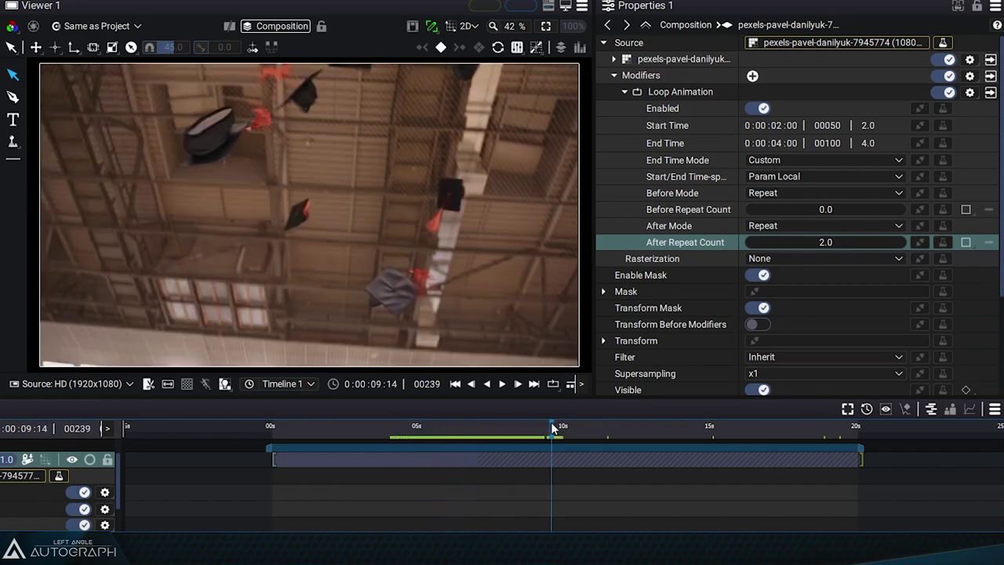
pyautogui.moveTo(407, 428); pyautogui.dragTo(484, 431)
# Change the After Repeat Count to 4 and preview the loop repeating after 4 seconds.
pyautogui.doubleClick(829, 244)
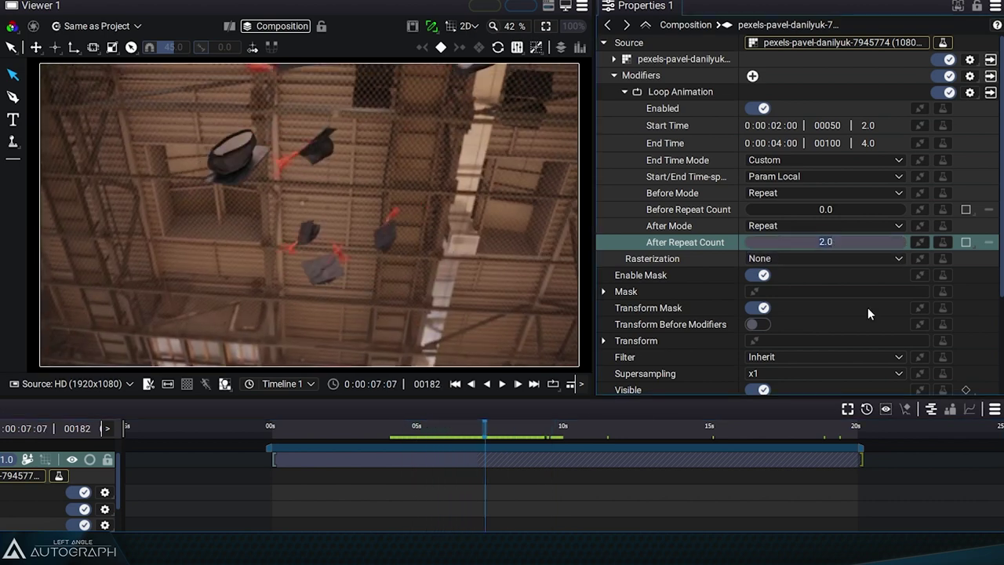
pyautogui.write('4')
pyautogui.press('Return')
pyautogui.click(410, 424)
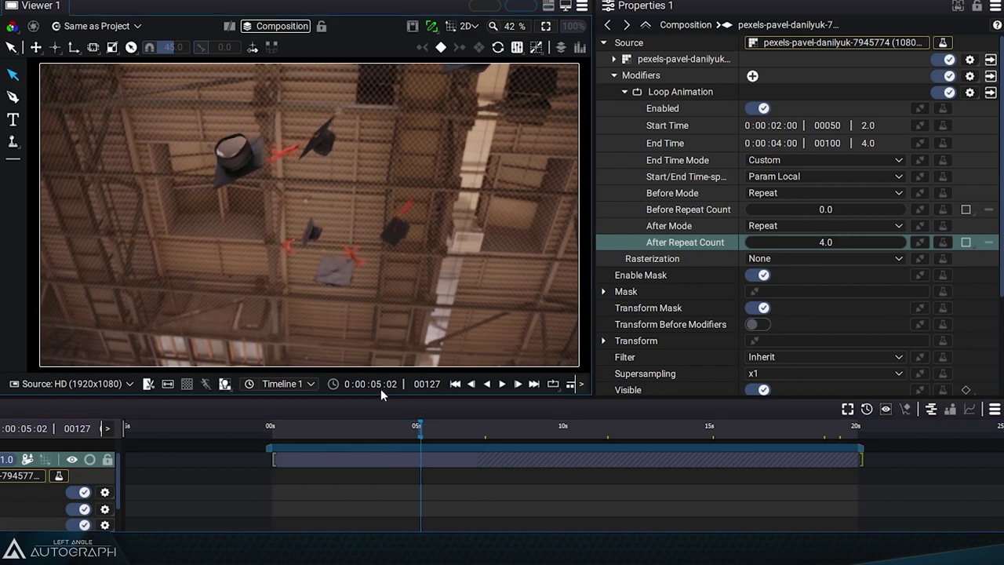
pyautogui.click(387, 397)
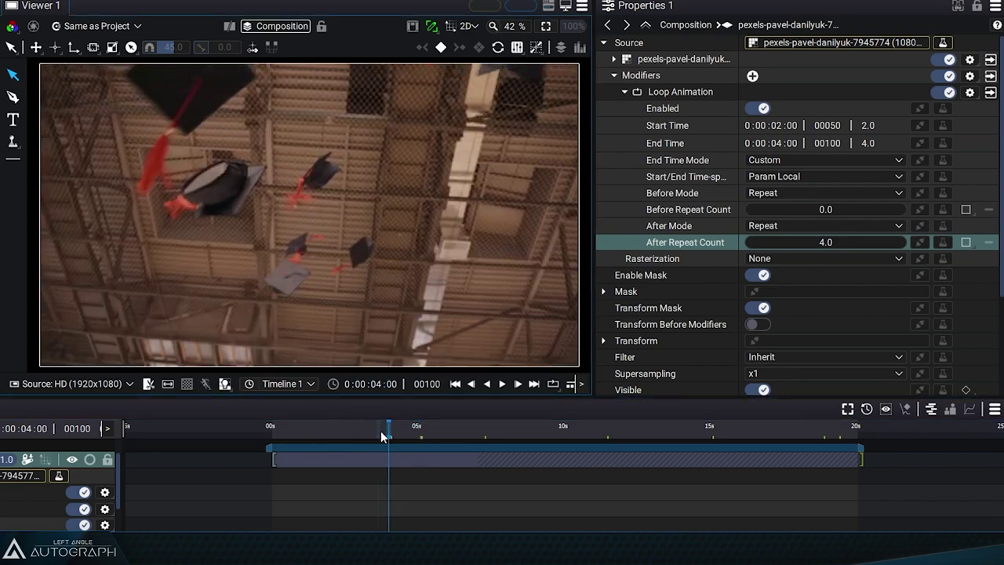
pyautogui.moveTo(387, 432); pyautogui.dragTo(595, 475)
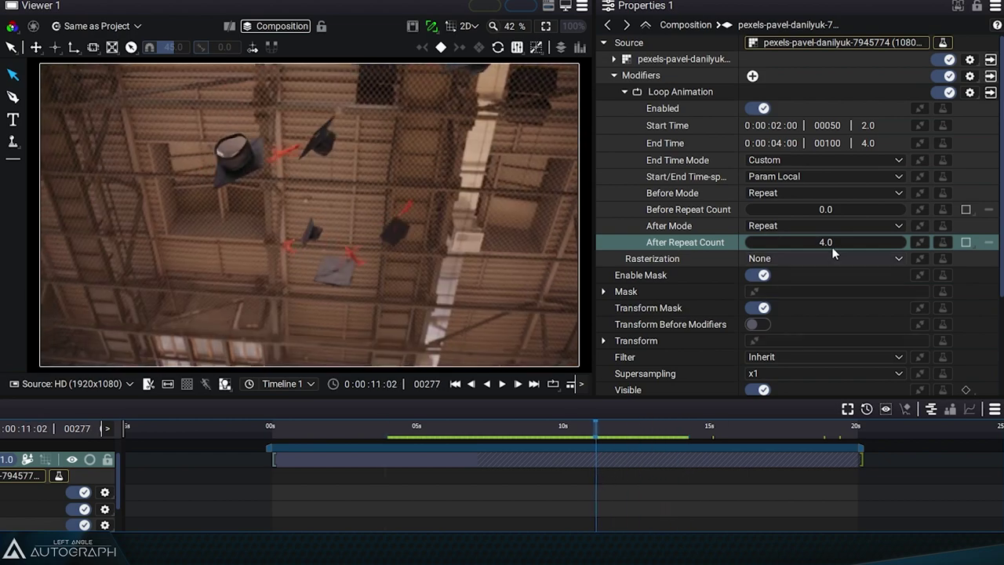
# Drag the After Repeat Count to a fractional value, check around 11 seconds, then restore it to 4.
pyautogui.moveTo(836, 243); pyautogui.dragTo(803, 243)
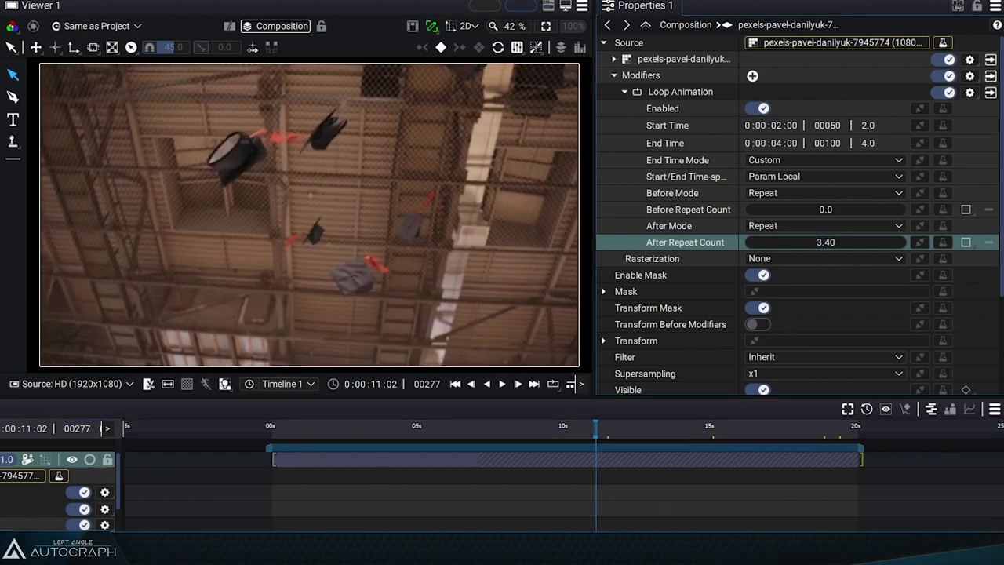
pyautogui.moveTo(578, 432); pyautogui.dragTo(592, 447)
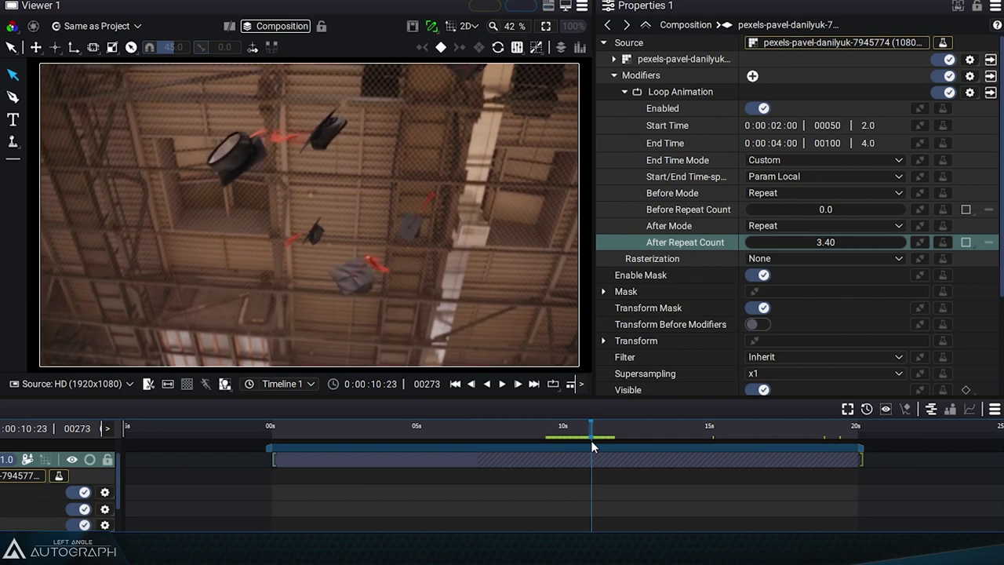
pyautogui.click(837, 240)
pyautogui.write('4')
pyautogui.press('Return')
pyautogui.moveTo(550, 428); pyautogui.dragTo(638, 416)
# Set the After Repeat Count to 3.99 and preview where the repeats end near 14 seconds.
pyautogui.click(847, 241)
pyautogui.write('3.99')
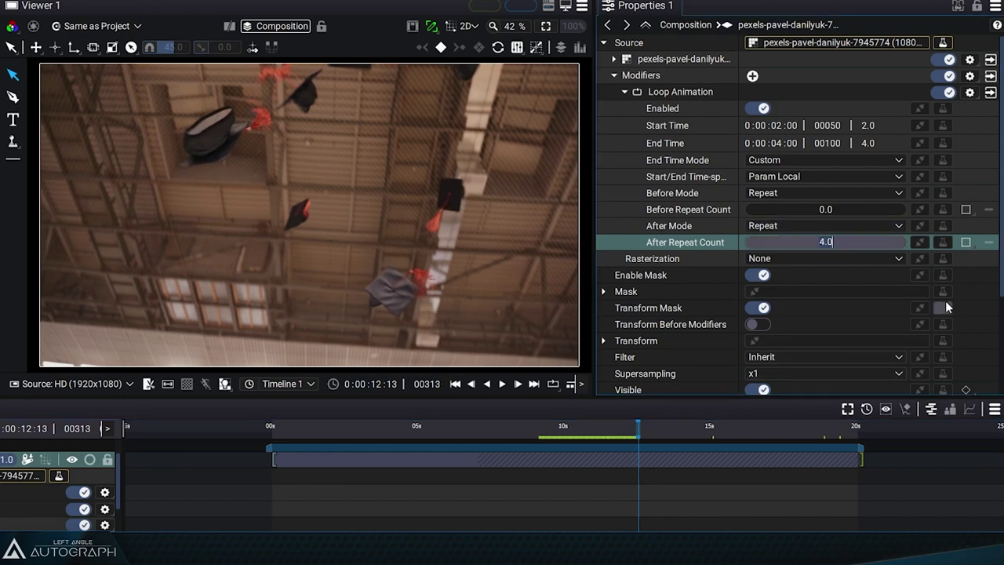
pyautogui.press('Return')
pyautogui.moveTo(537, 429); pyautogui.dragTo(413, 441)
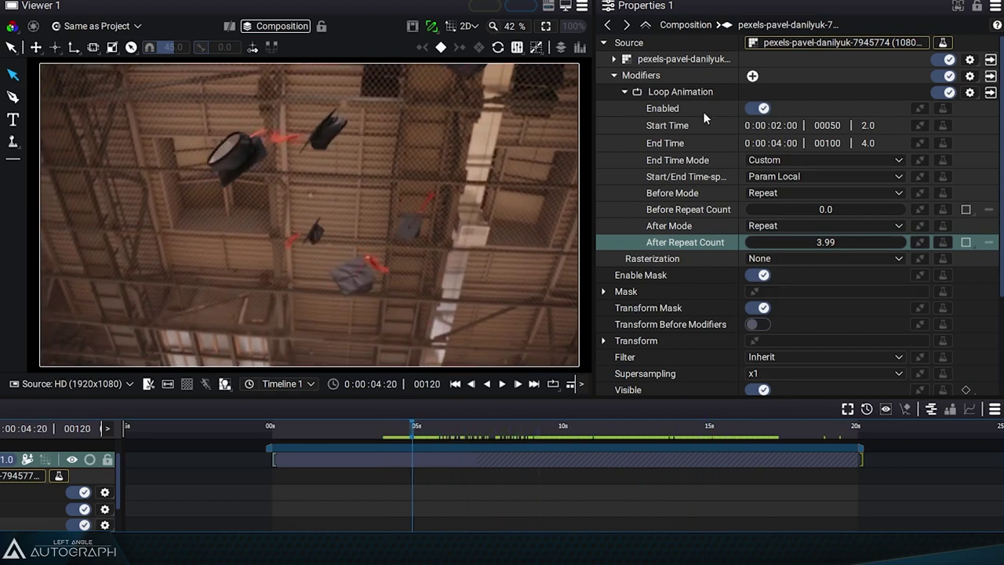